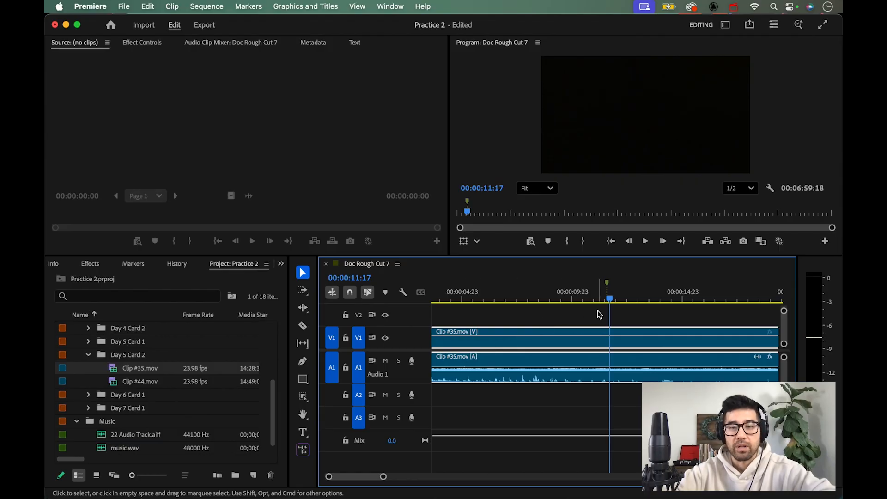
# Play Clip #35.mov in the sequence from 00:00:11:17 to hear its original audio, and move the playhead to 00:00:15:19
pyautogui.press('space')
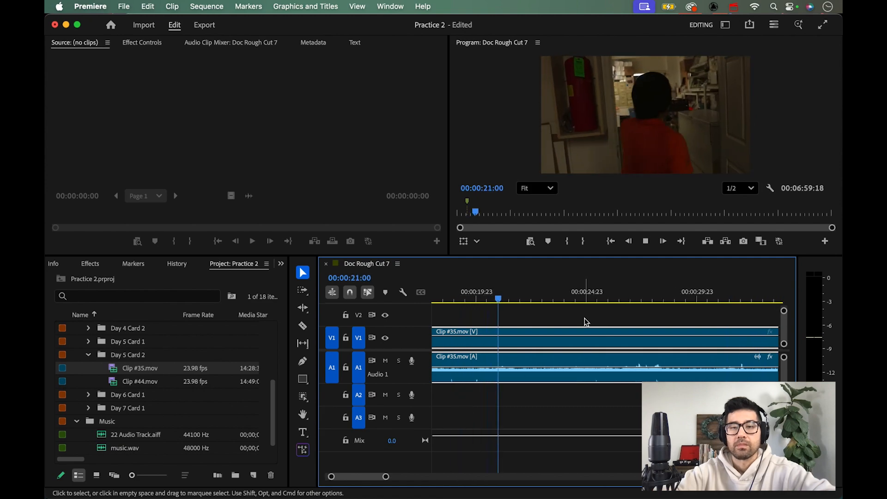
pyautogui.press('space')
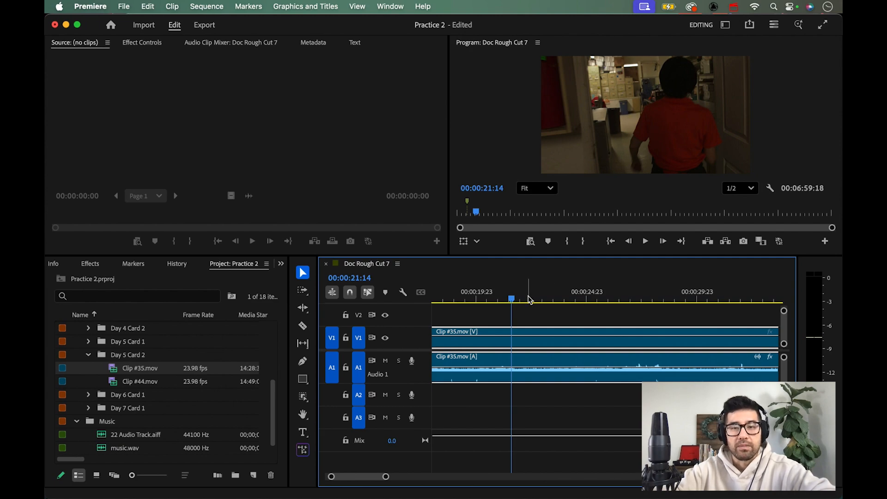
pyautogui.scroll(5, 509, 303)
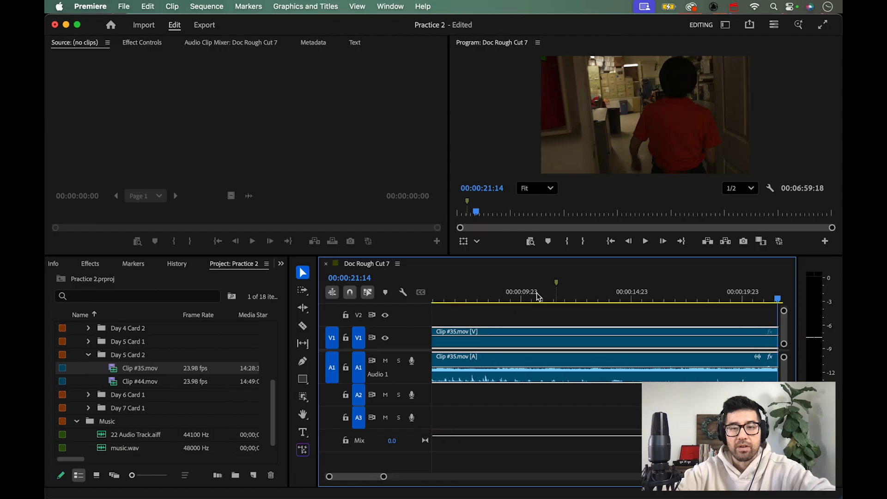
pyautogui.click(556, 298)
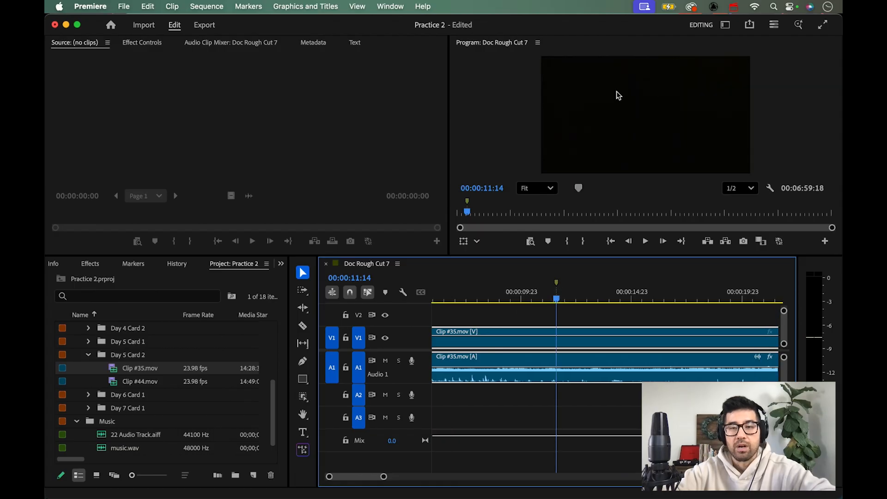
pyautogui.click(649, 299)
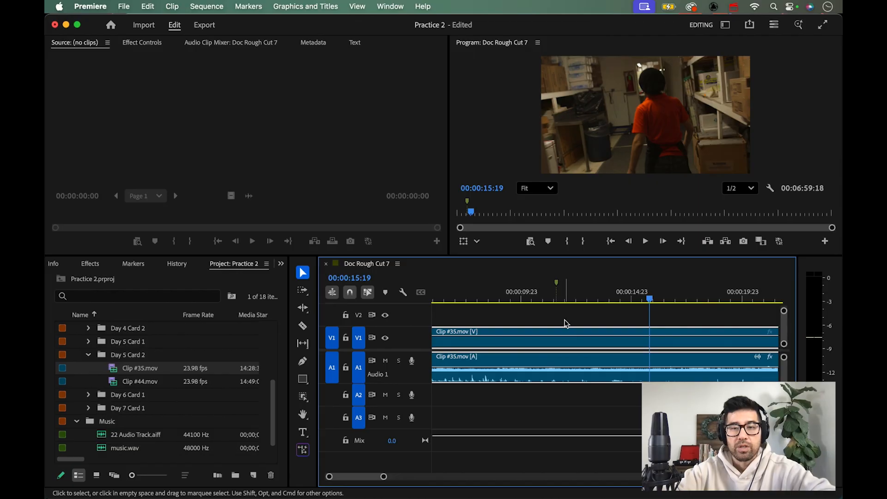
pyautogui.hscroll(-3, 567, 323)
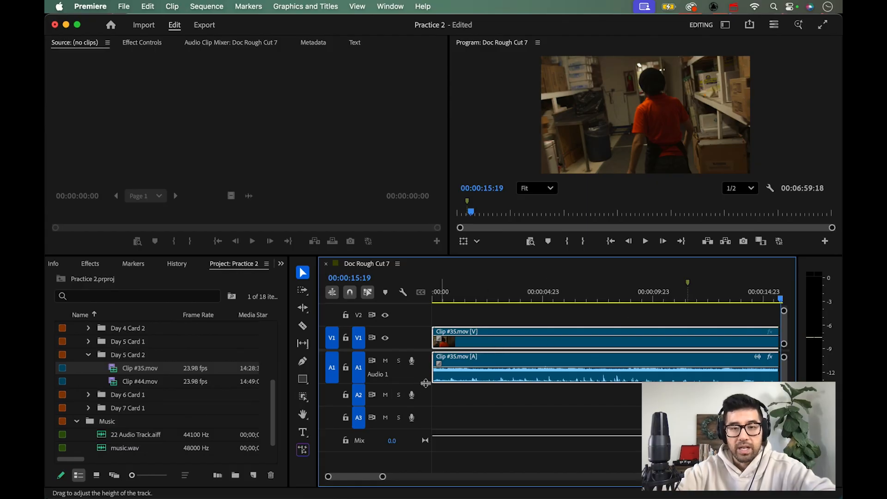
# Enlarge audio track A1 to show both channel waveforms and move the playhead to 00:00:14:02
pyautogui.moveTo(425, 383); pyautogui.dragTo(420, 425)
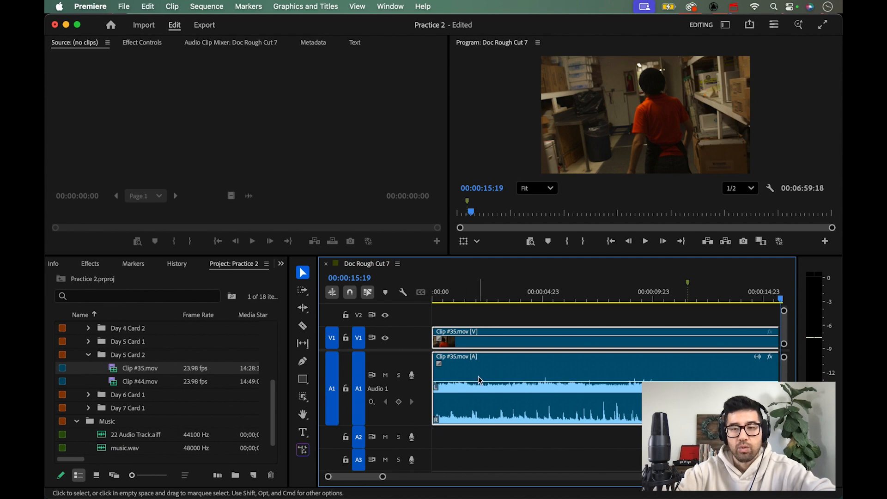
pyautogui.click(690, 298)
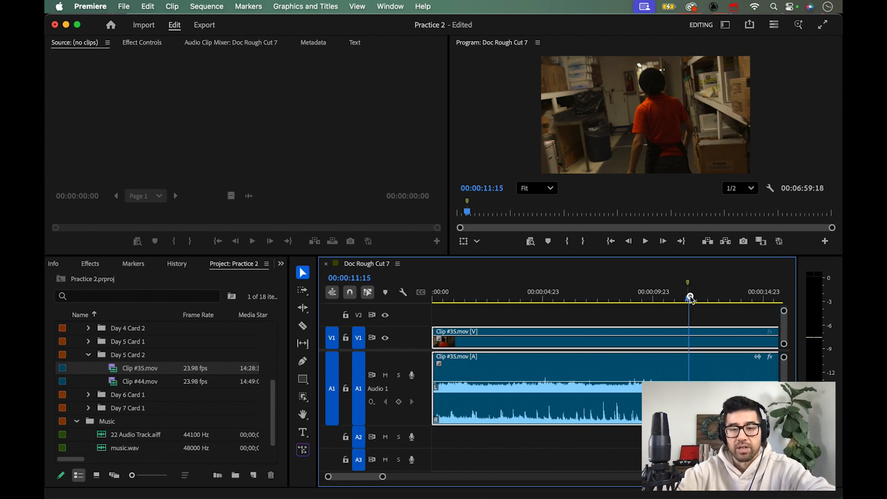
pyautogui.click(728, 295)
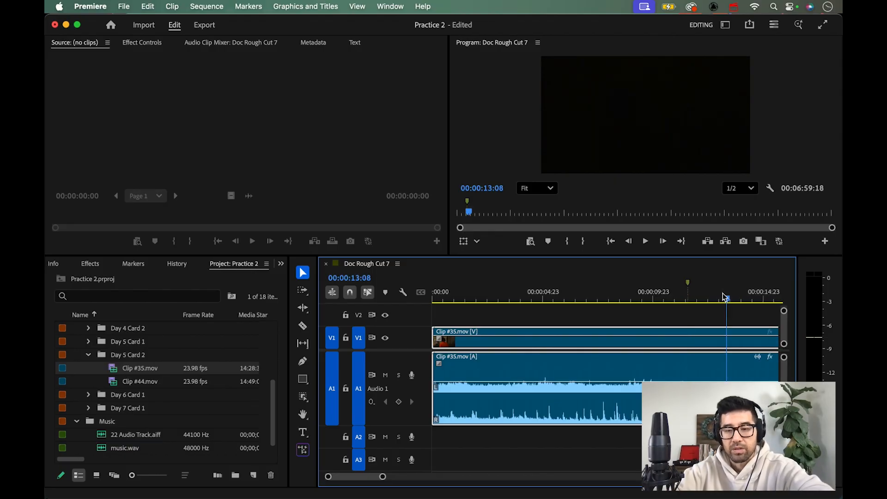
pyautogui.press('-')
pyautogui.click(588, 296)
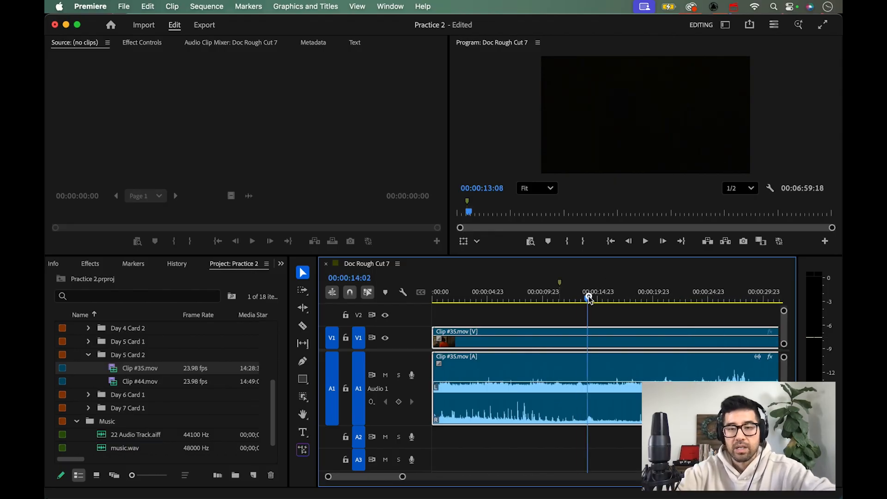
# Modify the audio channels of Clip #35.mov so that its L channel uses the R media source channel
pyautogui.rightClick(593, 365)
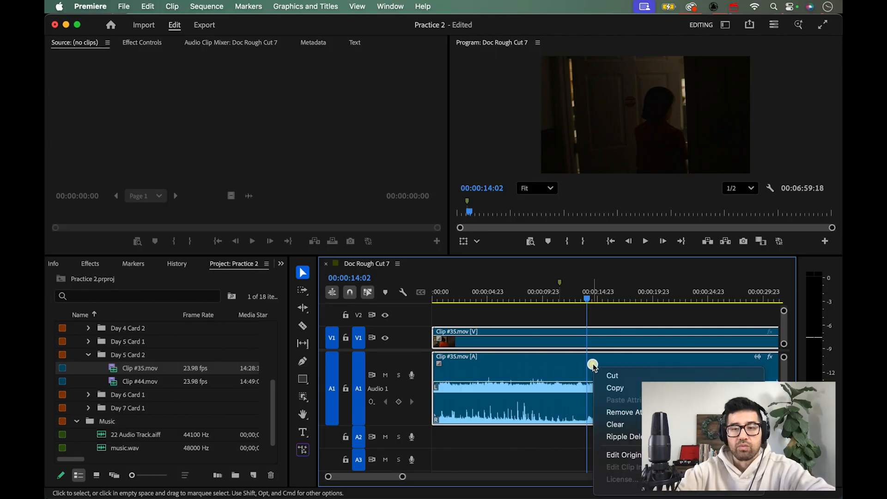
pyautogui.scroll(-10, 601, 367)
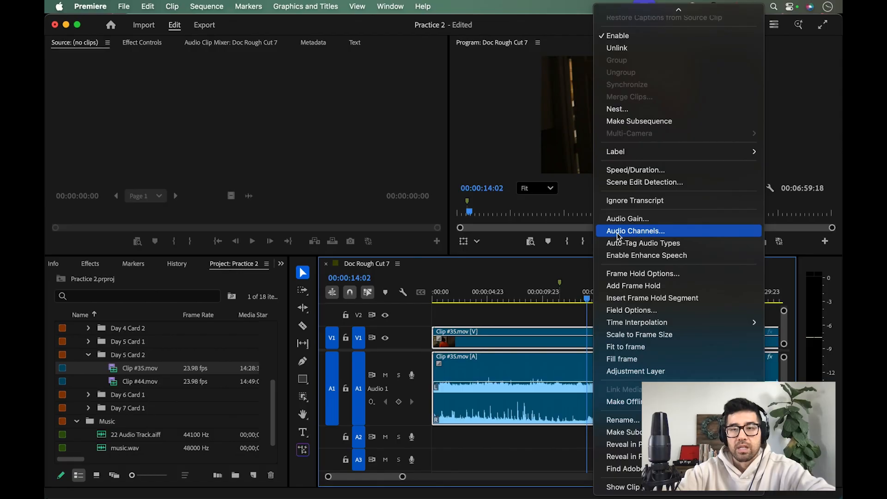
pyautogui.click(643, 235)
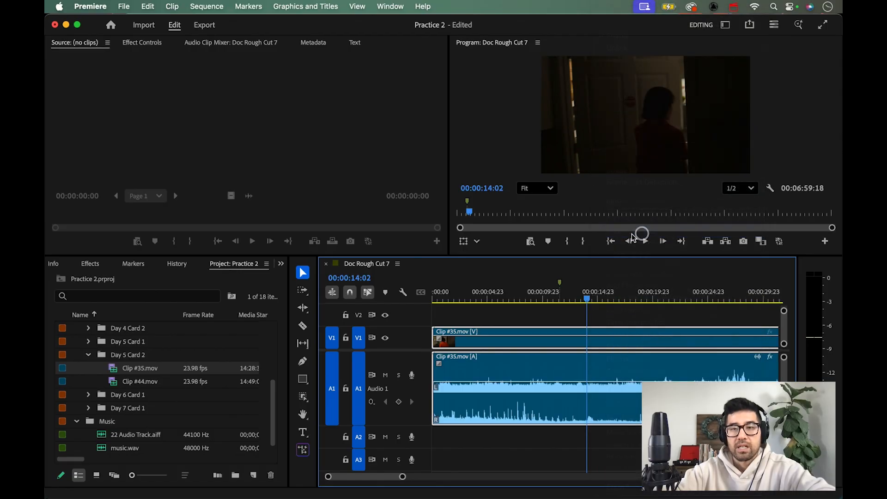
pyautogui.moveTo(296, 36); pyautogui.dragTo(223, 45)
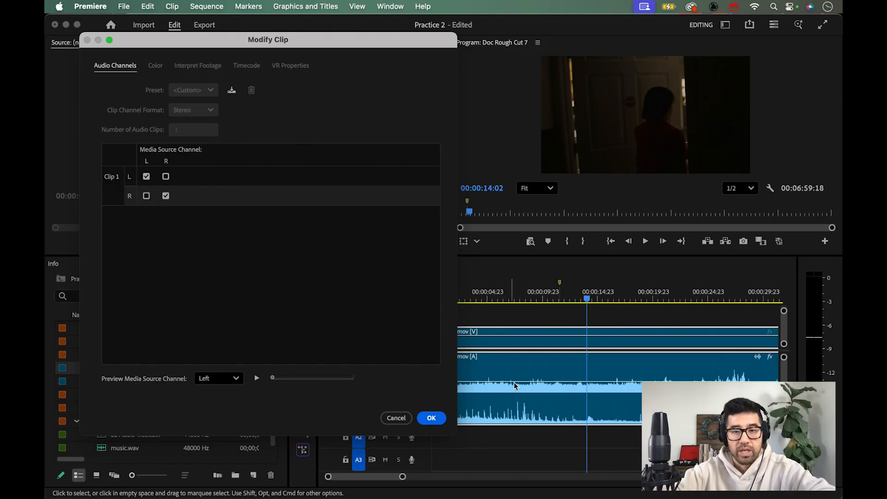
pyautogui.click(166, 177)
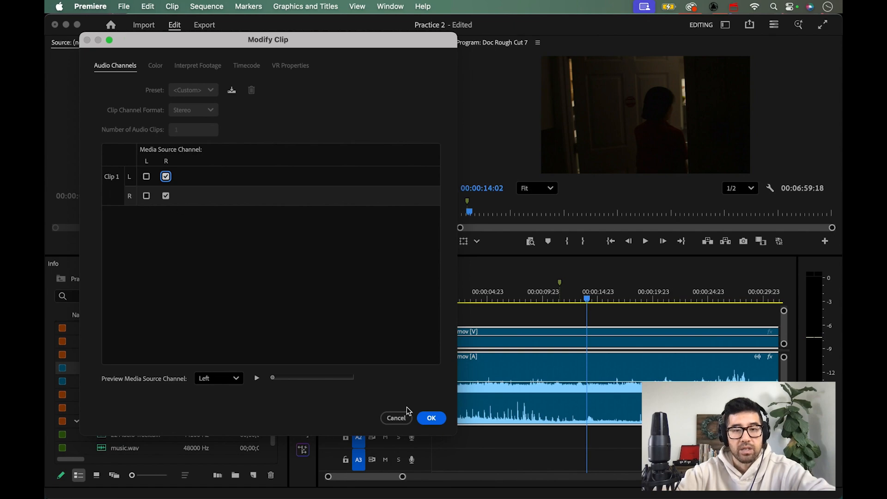
pyautogui.click(431, 418)
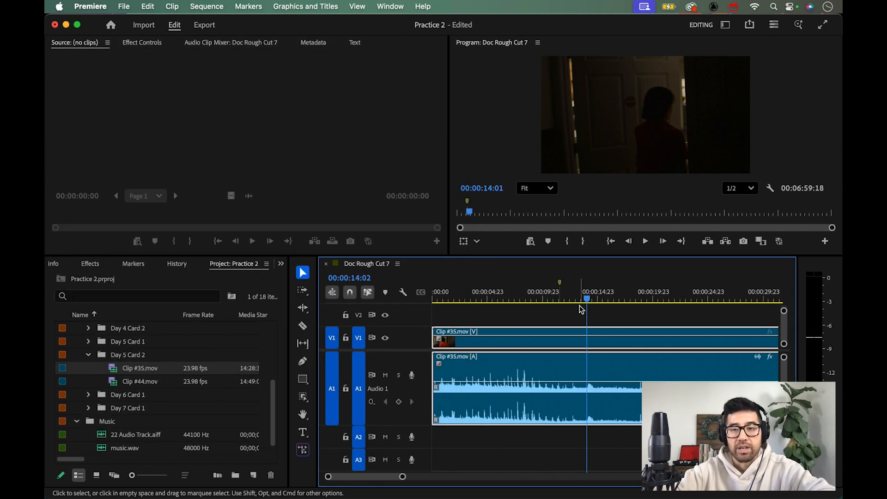
# Play the sequence from 00:00:11:18 to hear the clip with the R source on both channels
pyautogui.click(563, 299)
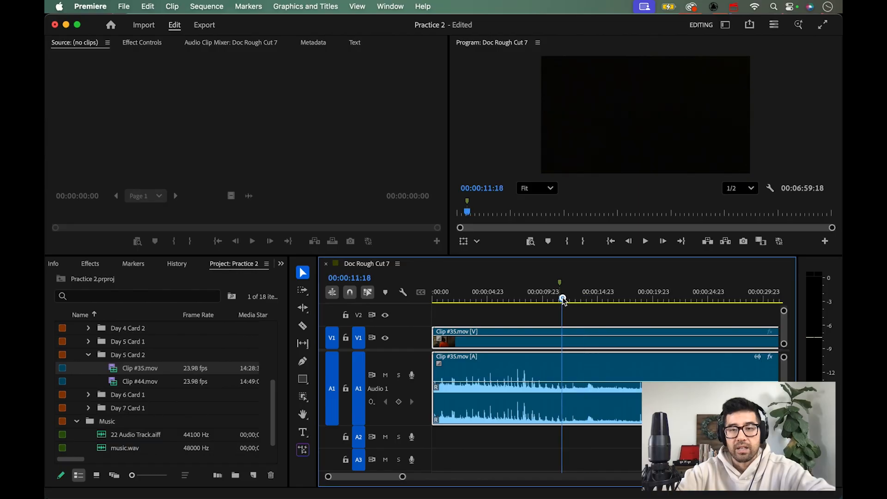
pyautogui.press('space')
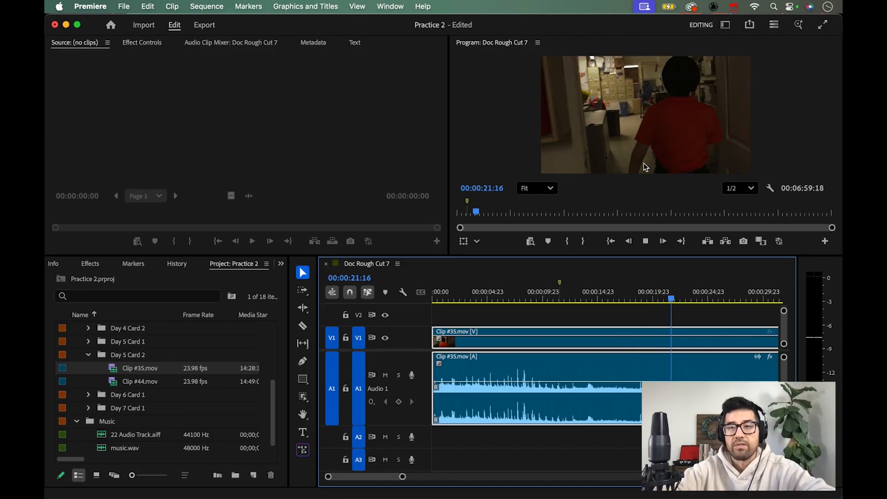
pyautogui.press('space')
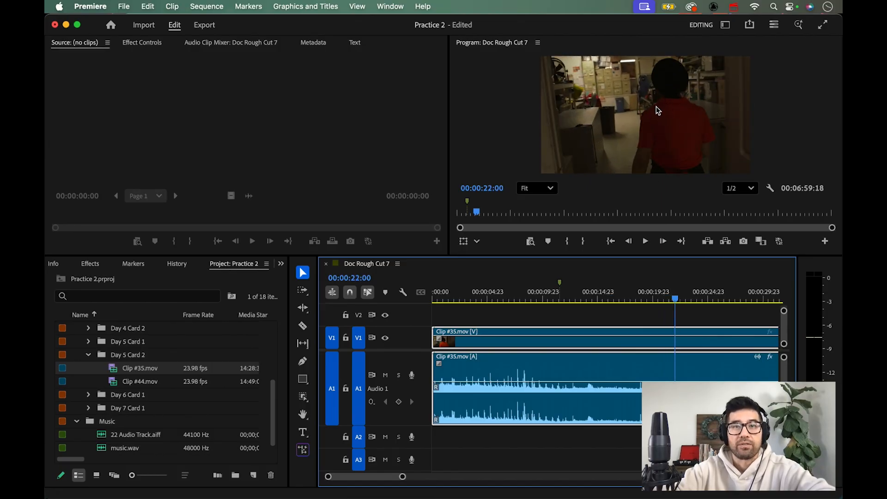
# Assign the L media source channel to both the L and R channels of Clip #35.mov
pyautogui.rightClick(557, 340)
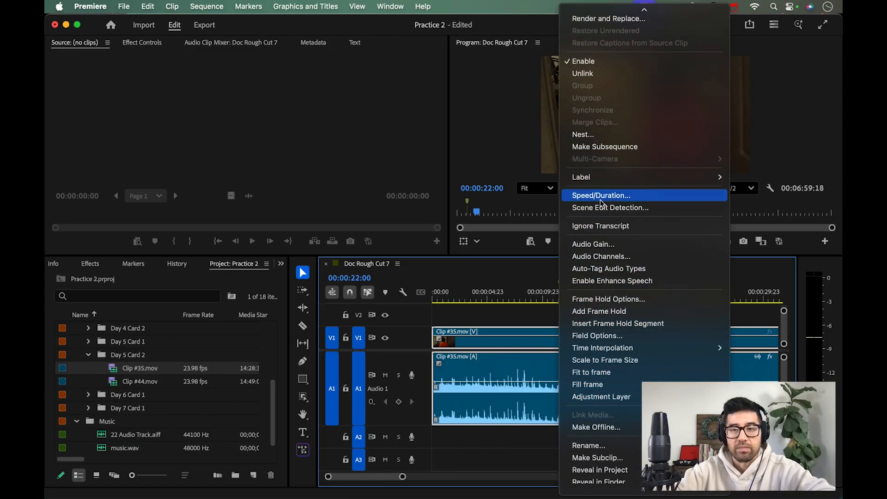
pyautogui.click(597, 256)
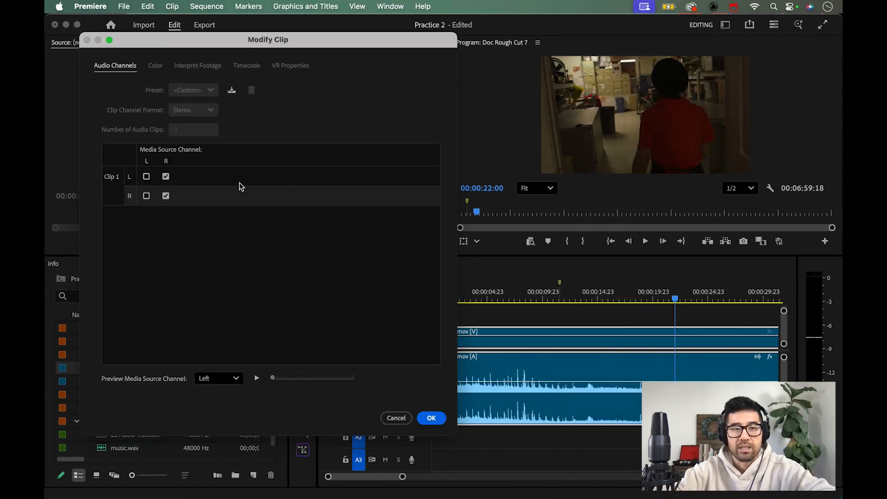
pyautogui.click(147, 176)
pyautogui.click(147, 196)
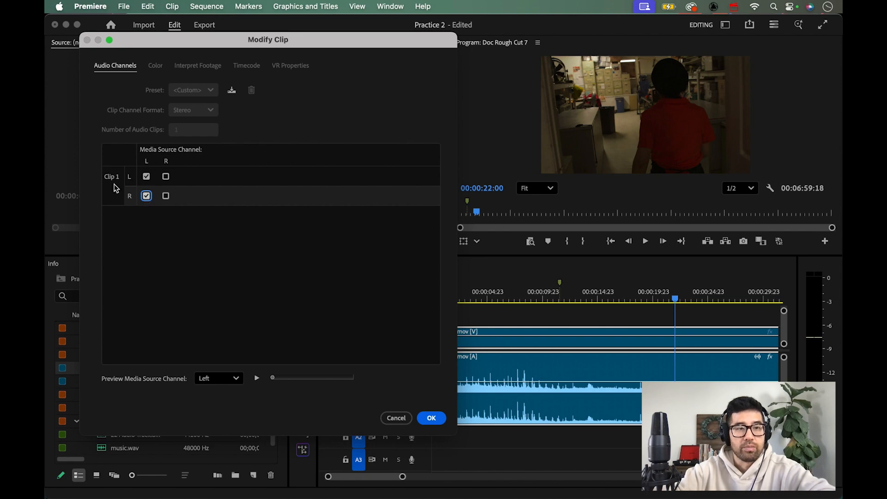
pyautogui.click(434, 419)
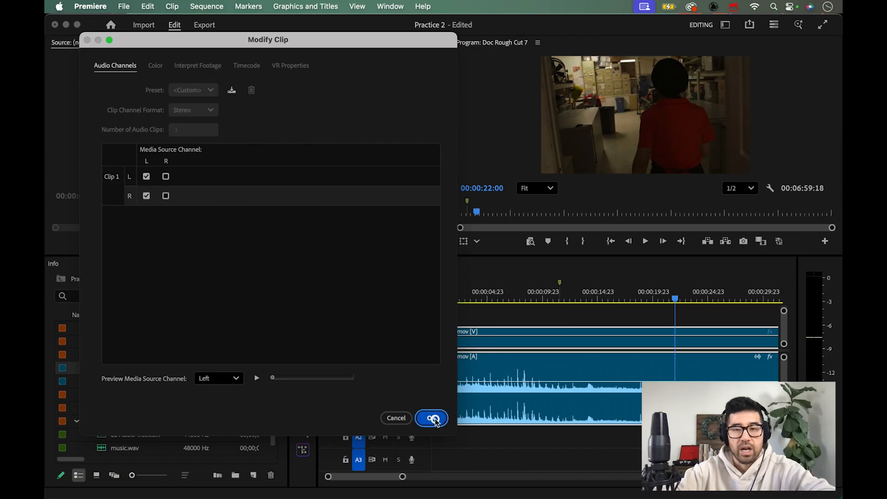
# Play the sequence from about 00:00:12:05 to hear the clip with the L source on both channels
pyautogui.click(567, 299)
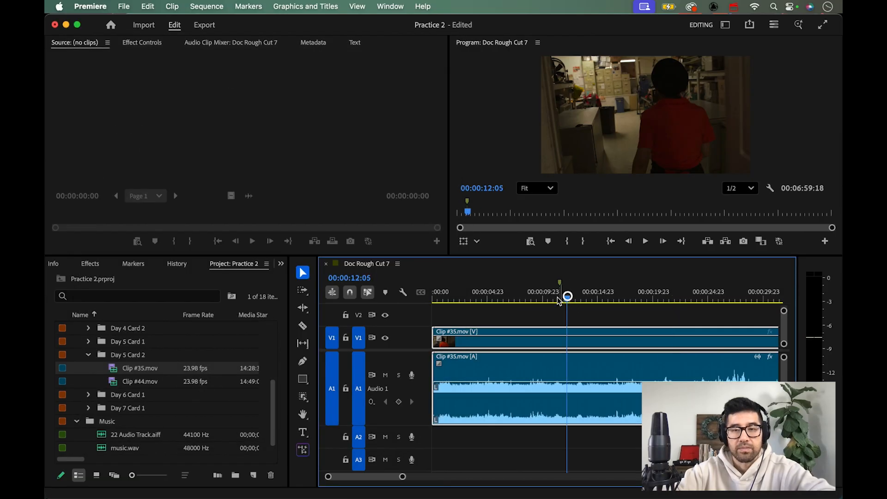
pyautogui.press('space')
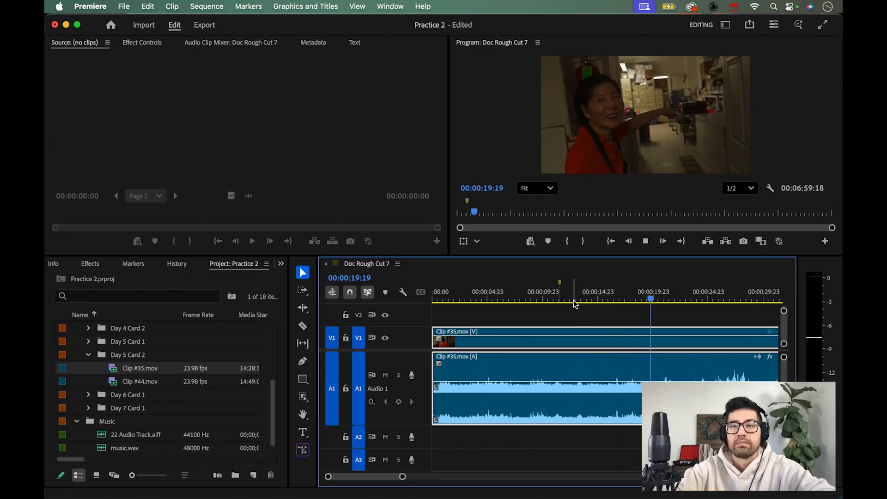
pyautogui.press('space')
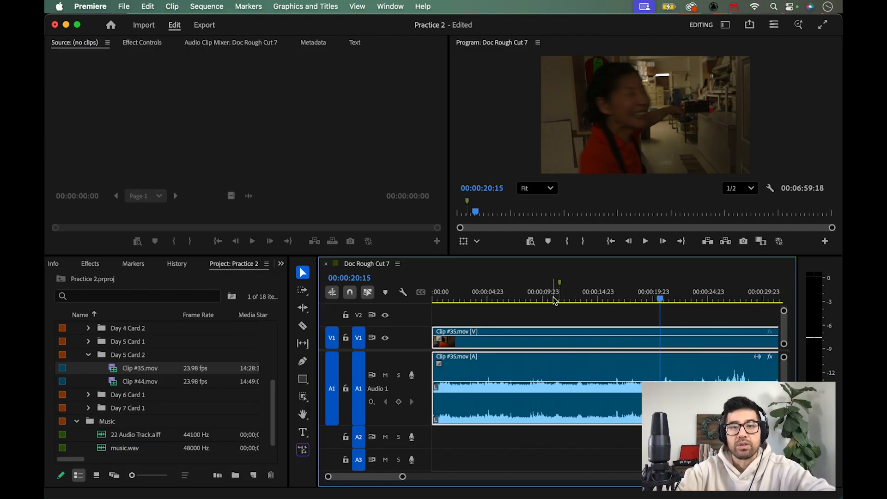
# Switch both the L and R channels of Clip #35.mov to the R media source channel
pyautogui.rightClick(576, 361)
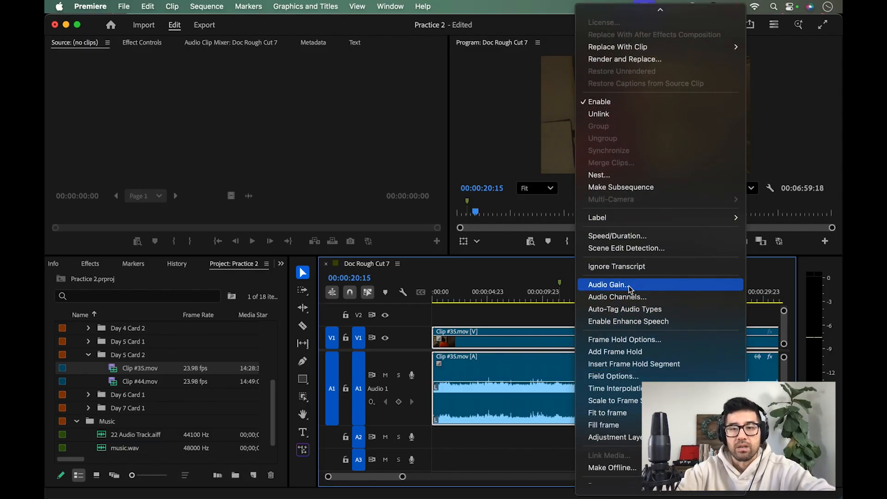
pyautogui.click(628, 297)
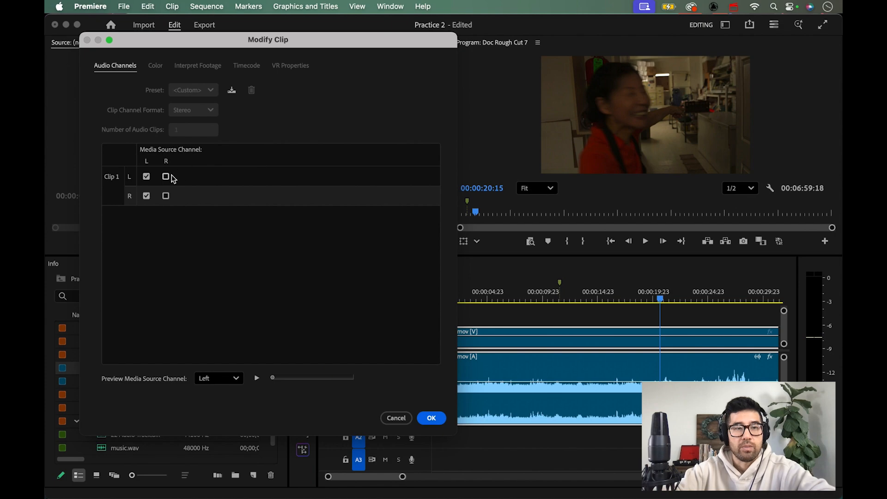
pyautogui.click(166, 177)
pyautogui.click(166, 195)
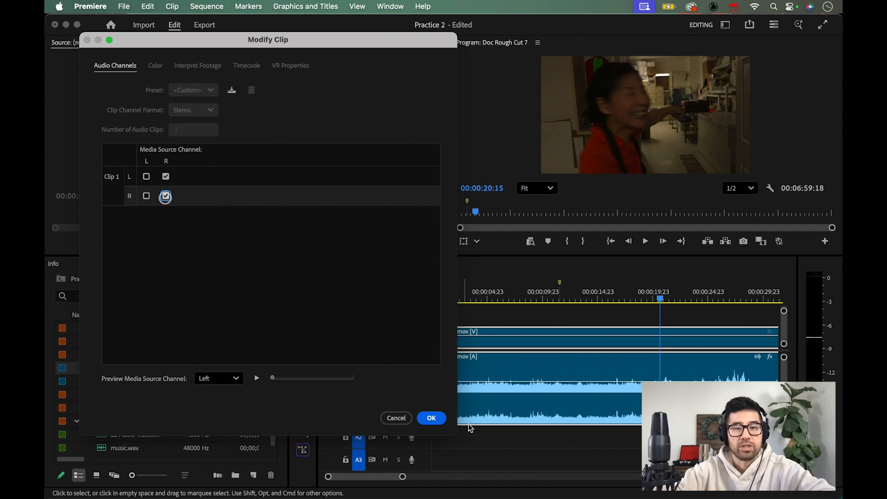
pyautogui.click(428, 420)
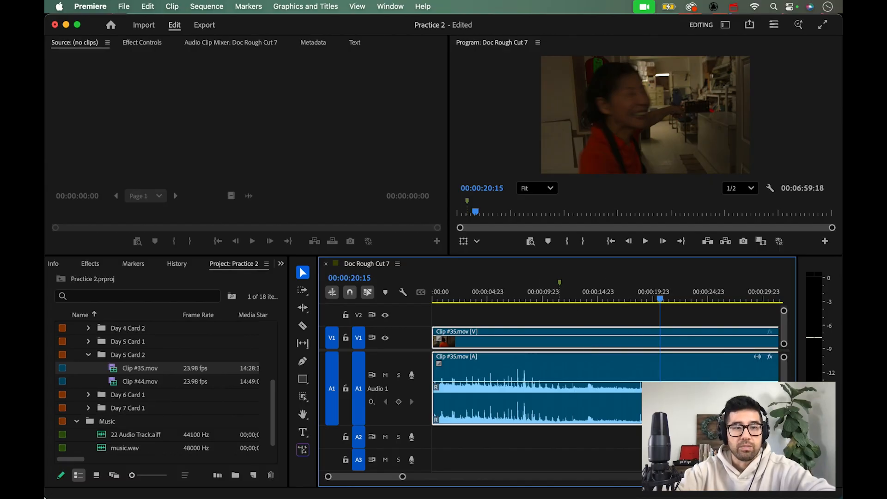
# Move the playhead further along the sequence to 00:02:19:15
pyautogui.click(639, 300)
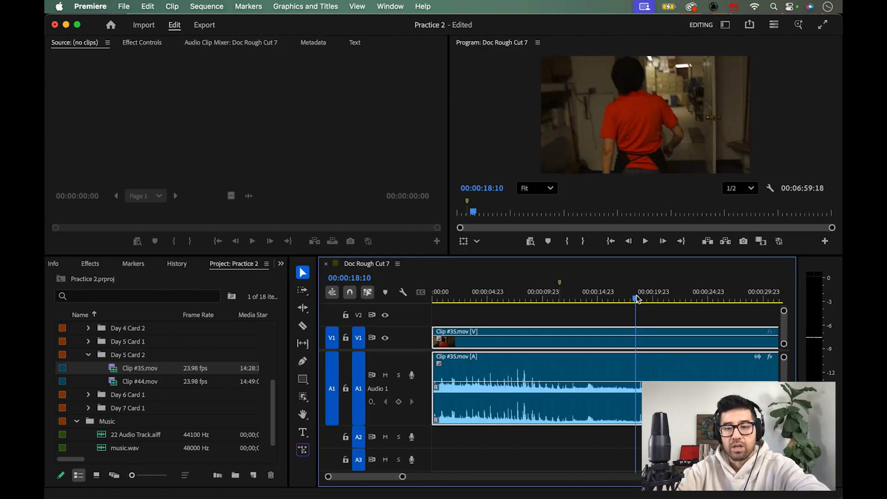
pyautogui.press('-')
pyautogui.press('-')
pyautogui.moveTo(462, 299); pyautogui.dragTo(628, 304)
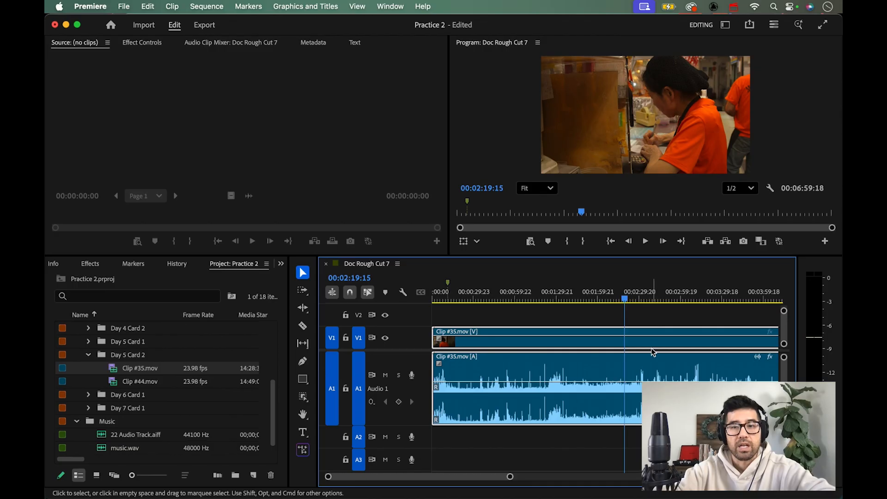
# Set both the L and R channels of Clip #35.mov to the L media source channel in the audio channel settings
pyautogui.rightClick(615, 393)
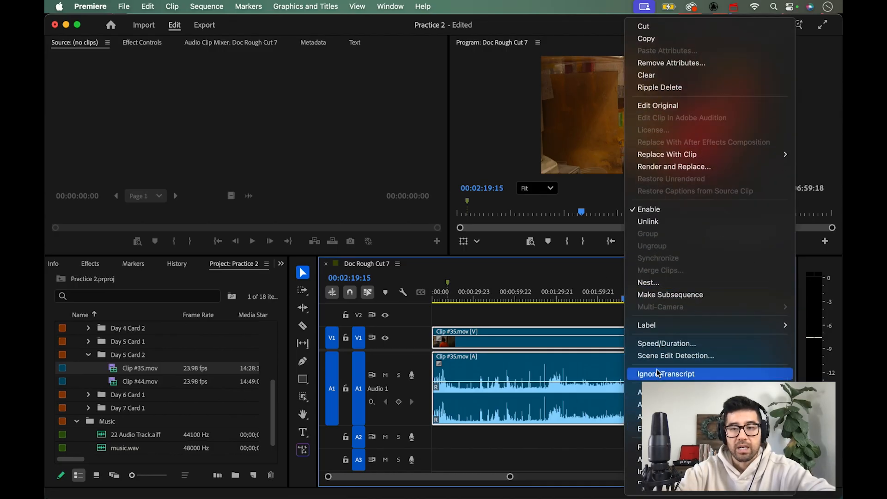
pyautogui.click(656, 404)
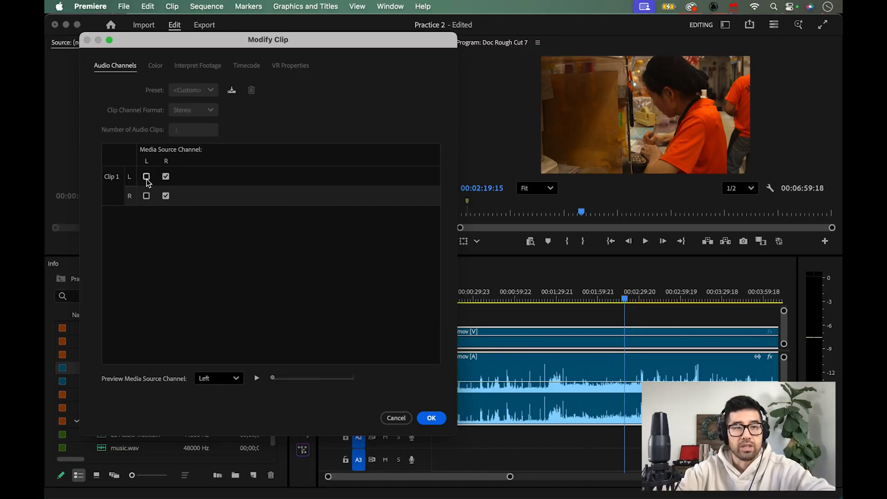
pyautogui.click(146, 177)
pyautogui.click(147, 196)
pyautogui.click(423, 416)
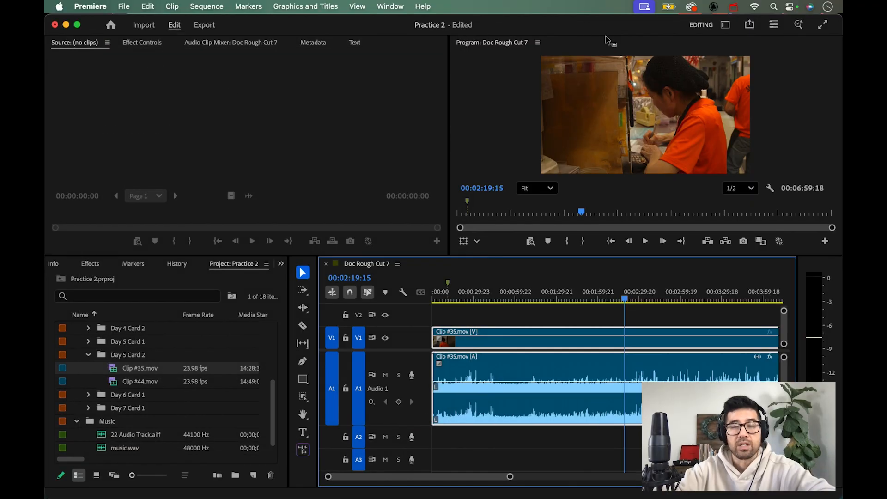
# Restore the stereo mapping of Clip #35.mov in the sequence, with L from the L source and R from the R source
pyautogui.rightClick(624, 372)
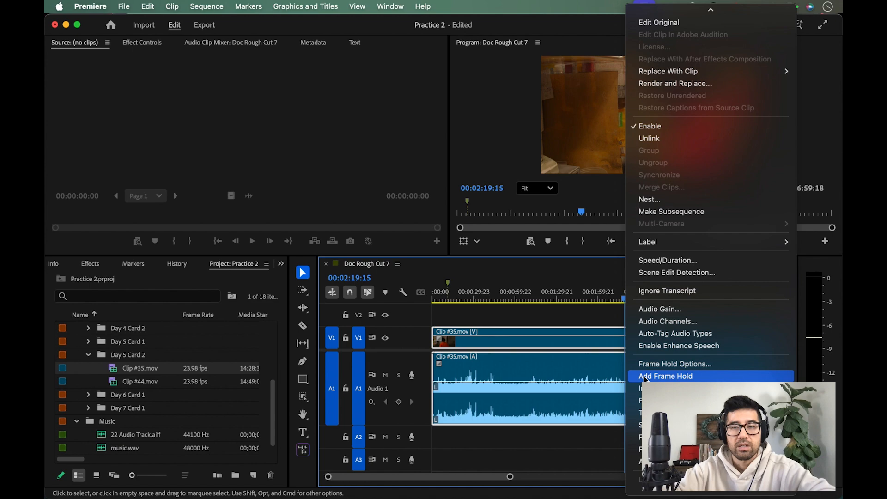
pyautogui.click(667, 322)
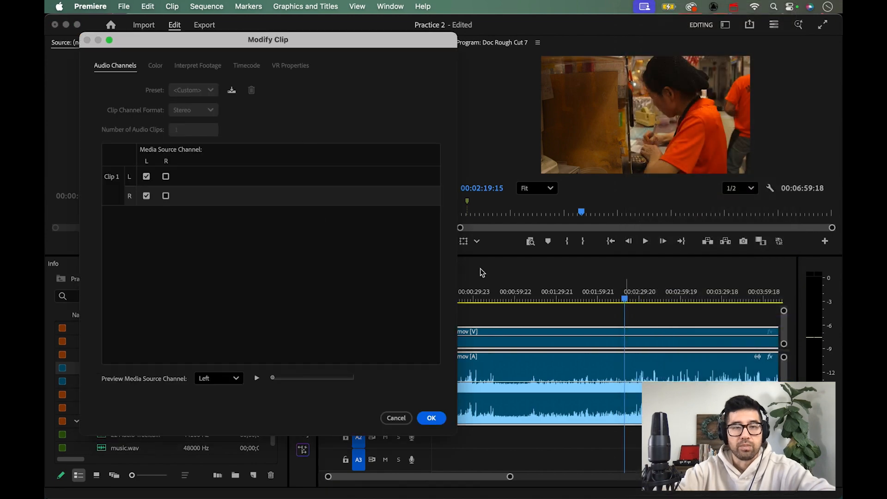
pyautogui.click(166, 196)
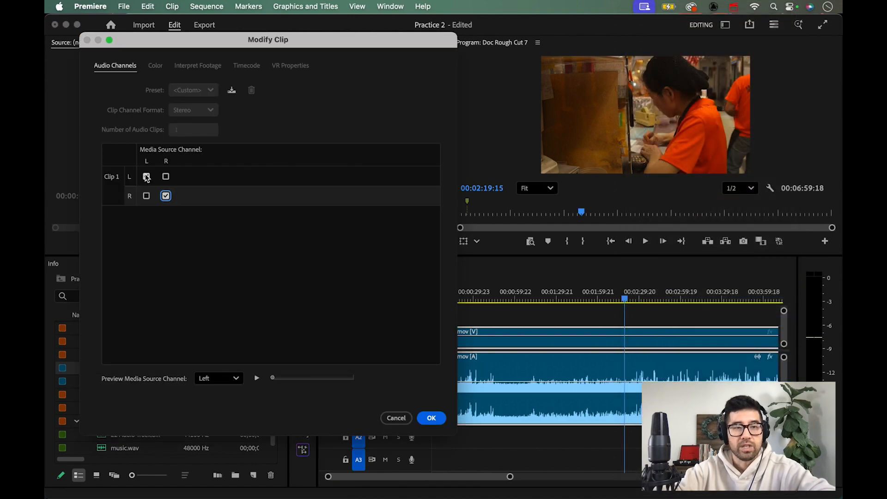
pyautogui.click(146, 177)
pyautogui.click(431, 417)
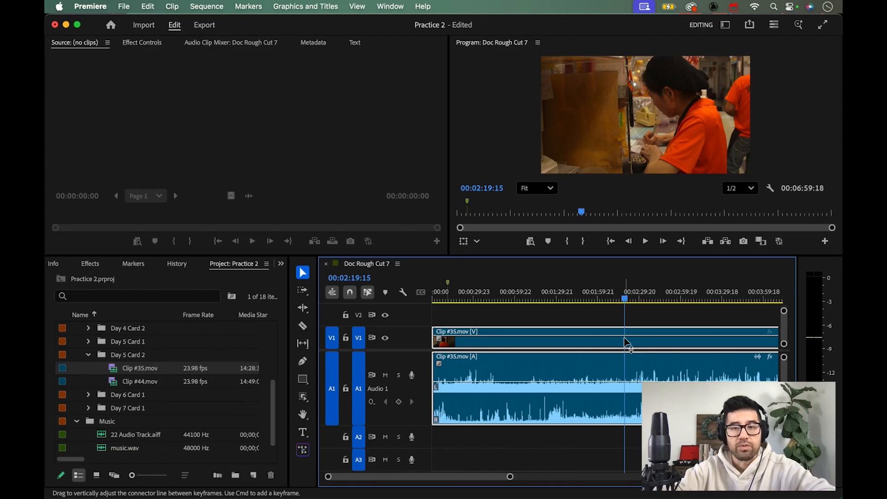
pyautogui.click(617, 314)
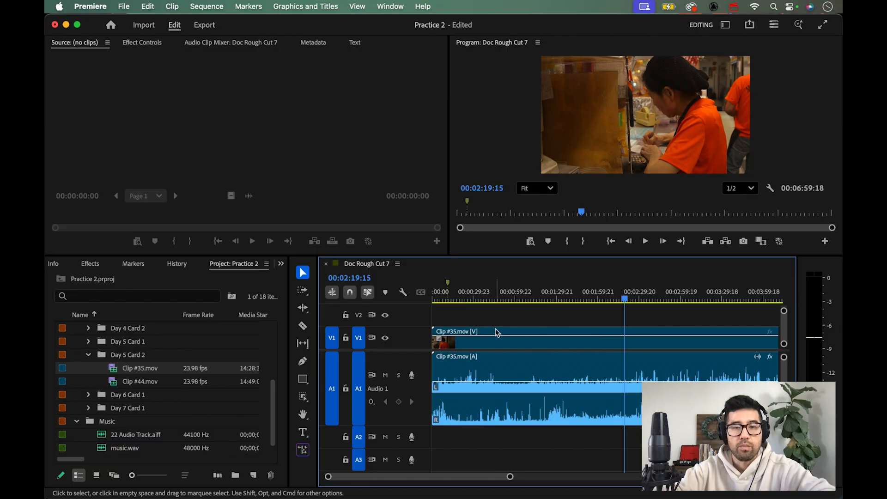
# Change the clip channel format of the Clip #35.mov source in the Day 5 Card 2 bin to Mono
pyautogui.click(115, 372)
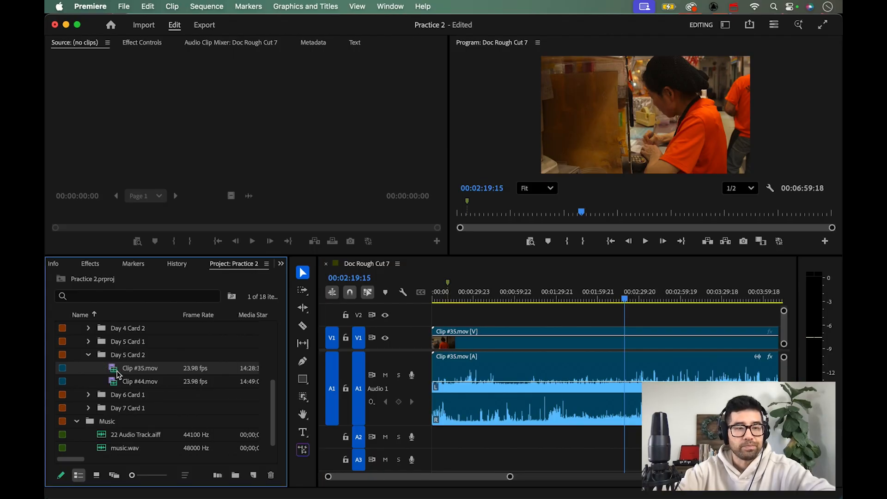
pyautogui.rightClick(114, 372)
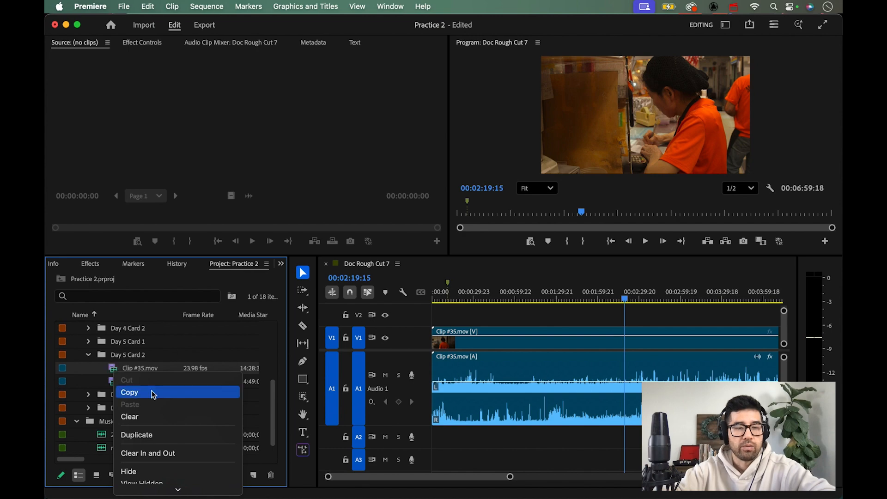
pyautogui.scroll(-5, 152, 390)
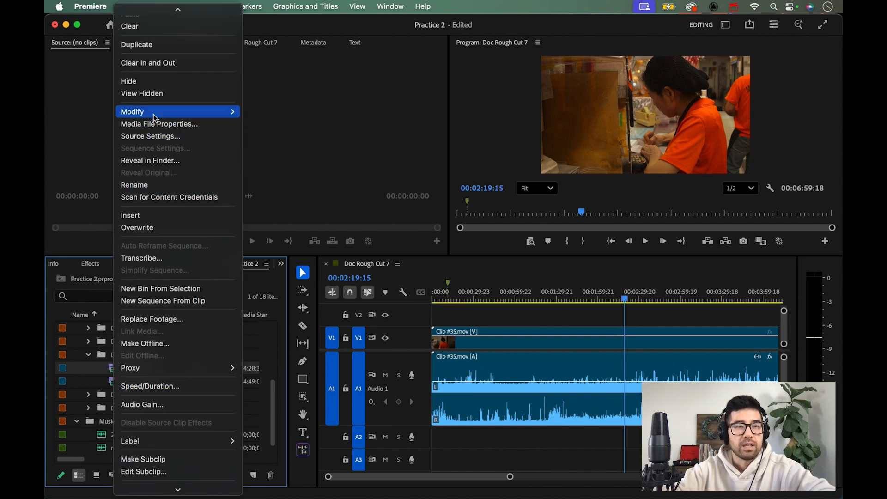
pyautogui.moveTo(155, 113)
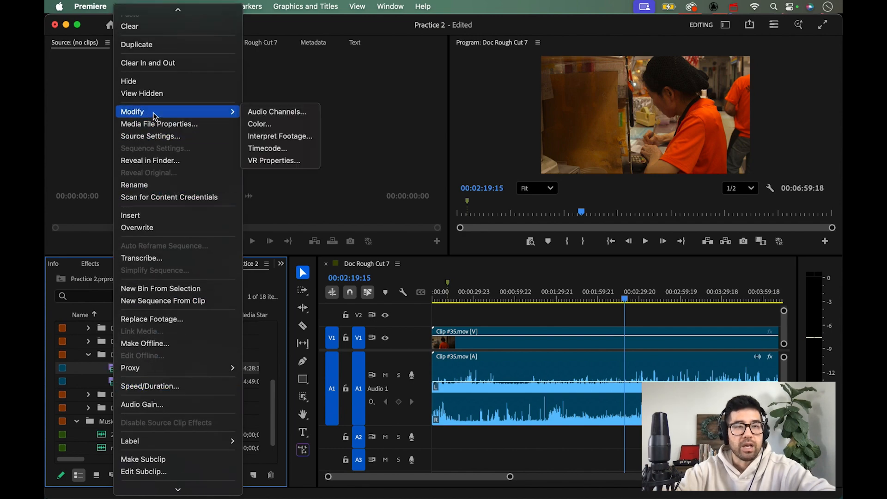
pyautogui.click(270, 114)
pyautogui.moveTo(266, 37)
pyautogui.mouseDown()
pyautogui.moveTo(285, 36)
pyautogui.moveTo(265, 37)
pyautogui.mouseUp()
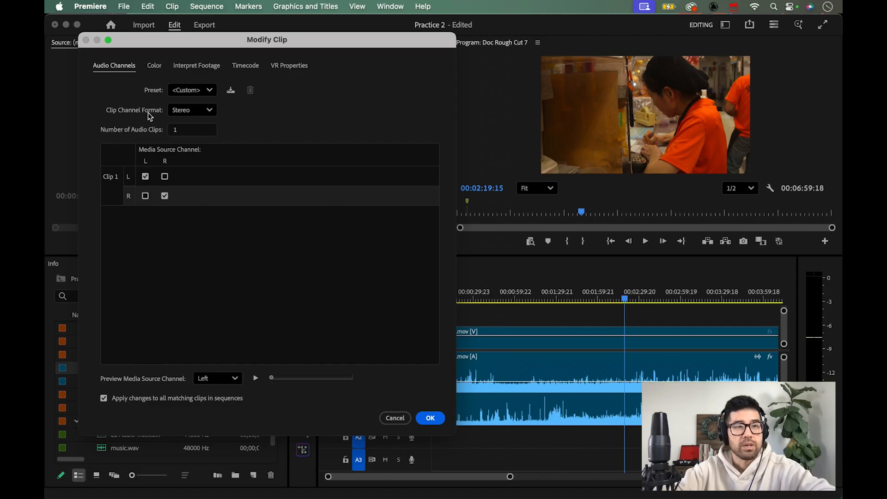
pyautogui.click(189, 114)
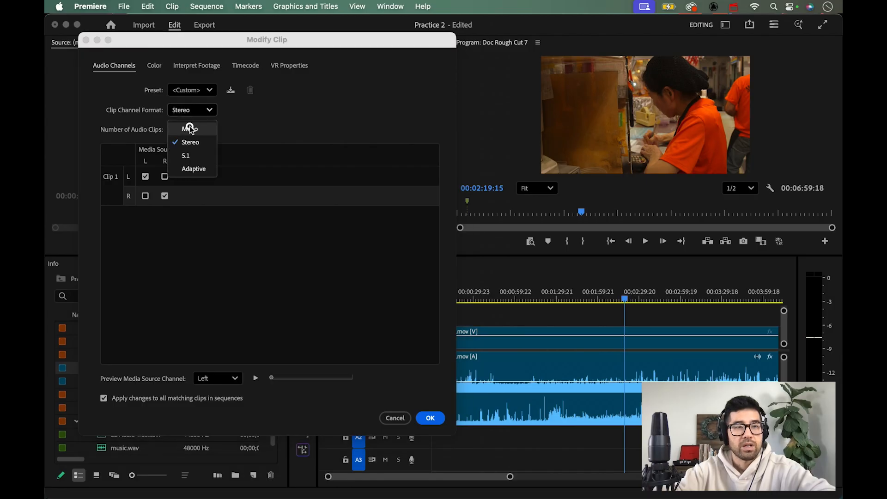
pyautogui.click(190, 129)
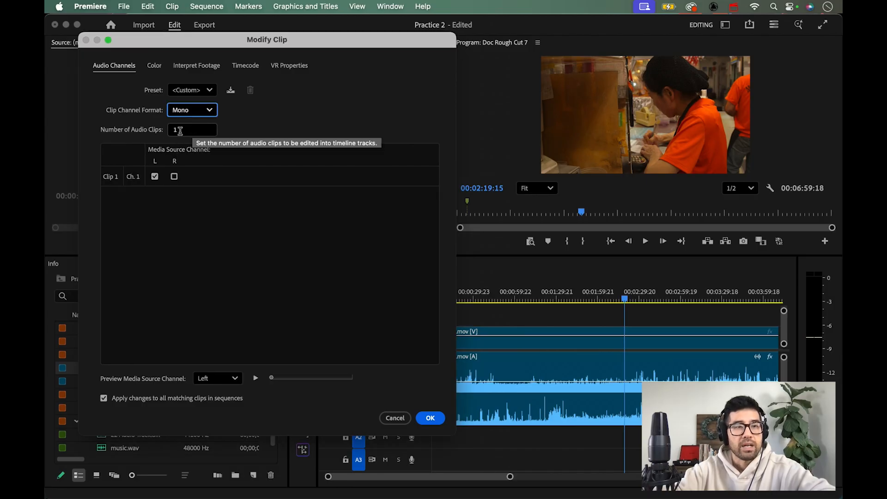
# Set the number of audio clips to 2 and apply the change despite the source clip being in use
pyautogui.click(179, 131)
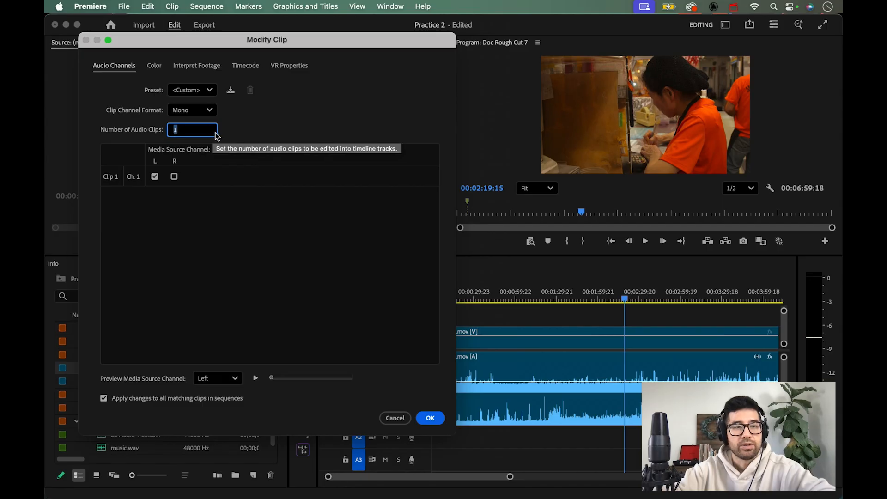
pyautogui.write('2')
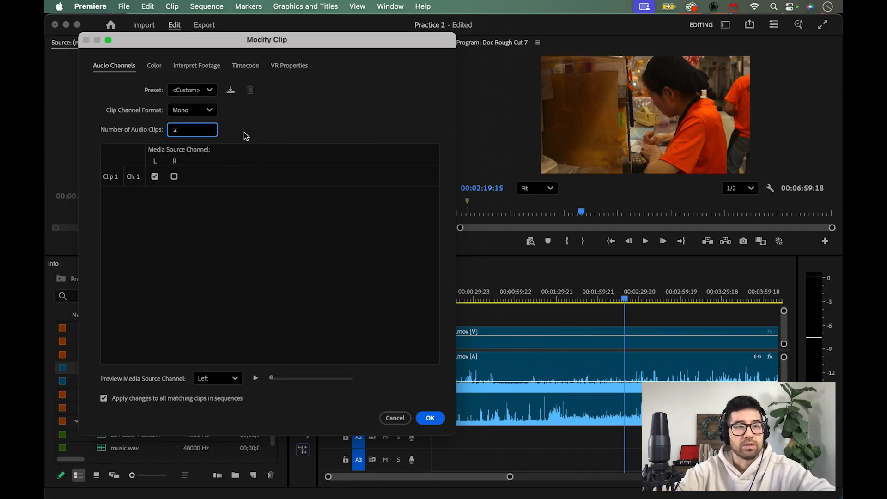
pyautogui.click(244, 132)
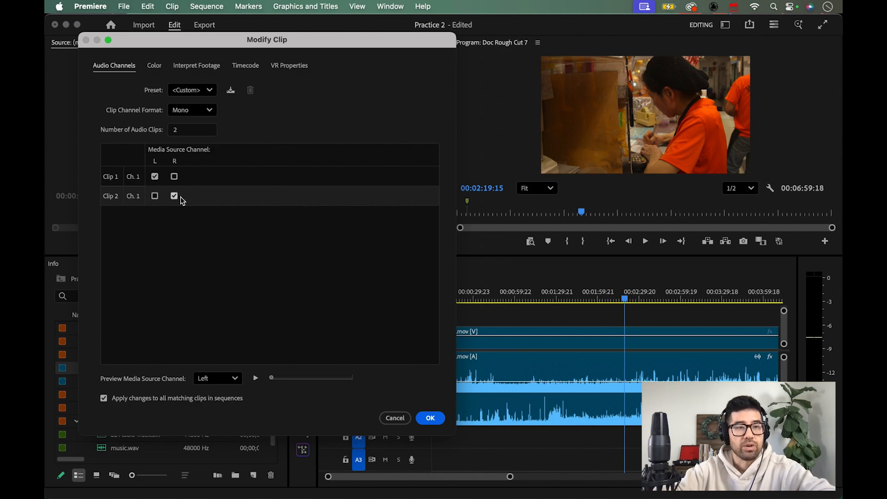
pyautogui.click(432, 419)
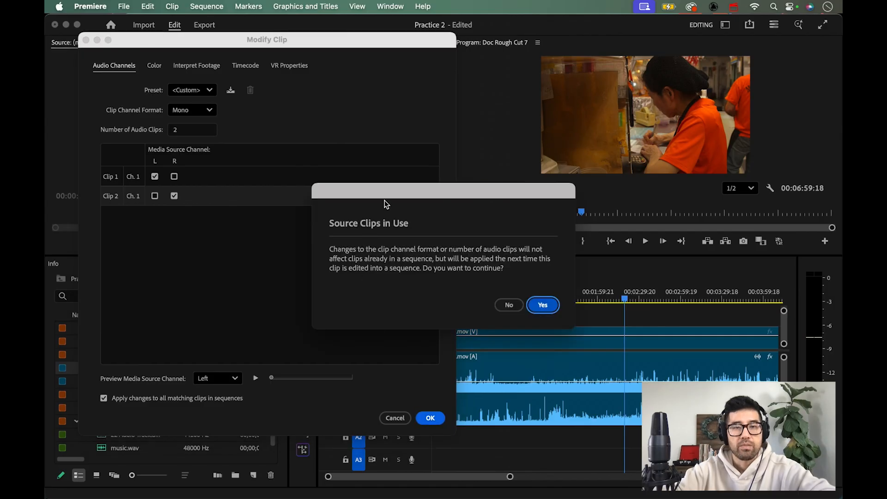
pyautogui.moveTo(390, 194); pyautogui.dragTo(418, 192)
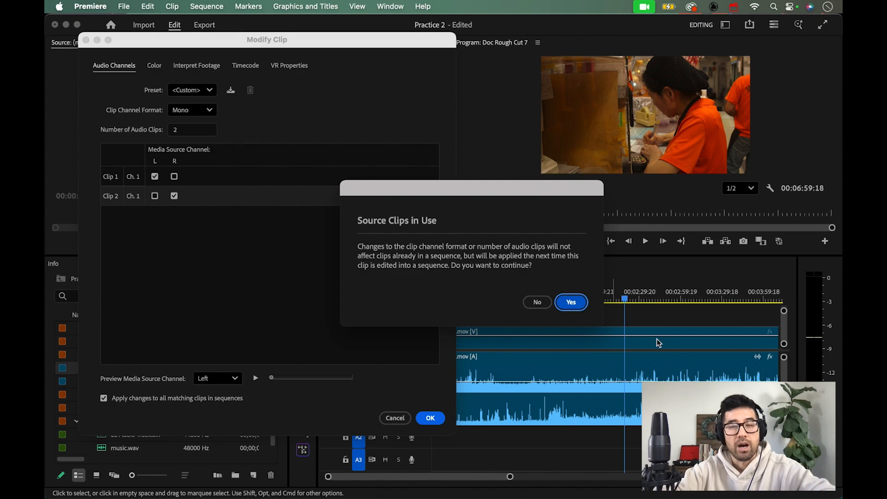
pyautogui.click(575, 303)
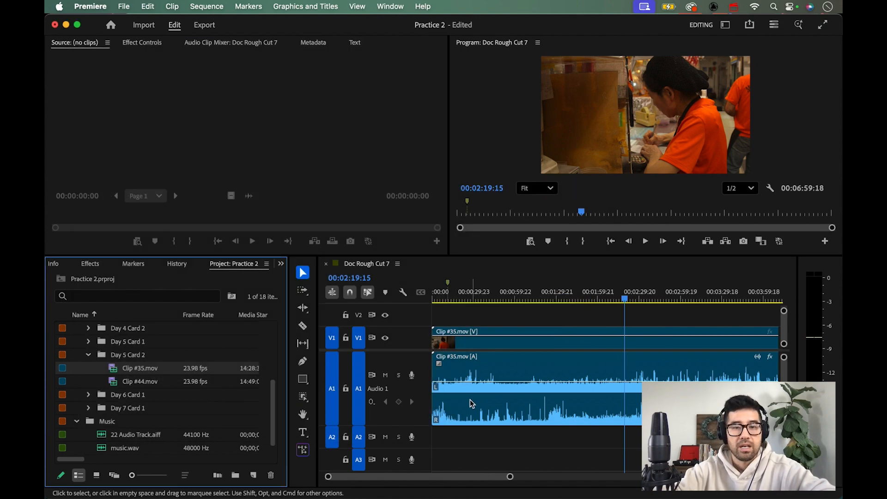
# Add Clip #35.mov from the bin to the sequence again at 00:07:24:14, after the existing clip
pyautogui.moveTo(614, 296)
pyautogui.mouseDown()
pyautogui.moveTo(573, 298)
pyautogui.moveTo(599, 298)
pyautogui.mouseUp()
pyautogui.press('-')
pyautogui.press('-')
pyautogui.click(586, 298)
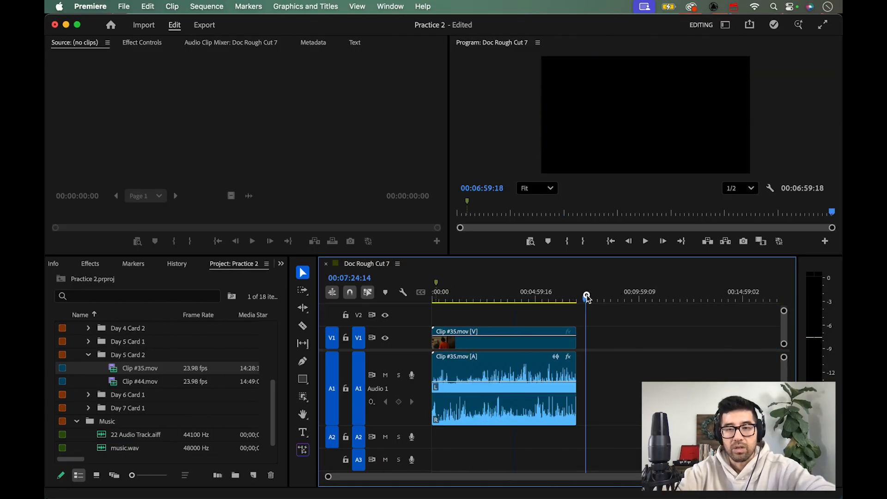
pyautogui.moveTo(137, 375); pyautogui.dragTo(585, 336)
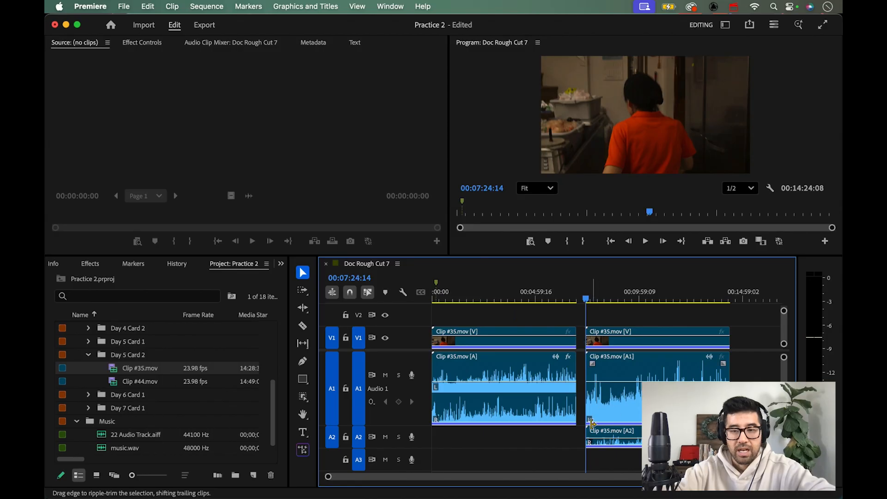
# Make the Audio 2 track taller and the Audio 1 track shorter, and select the second Clip #35.mov in the sequence
pyautogui.moveTo(412, 447); pyautogui.dragTo(414, 457)
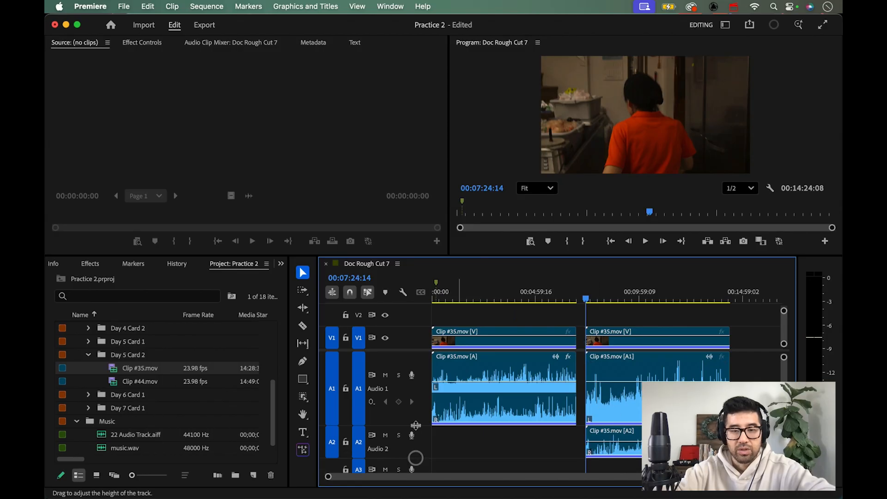
pyautogui.moveTo(422, 424); pyautogui.dragTo(426, 410)
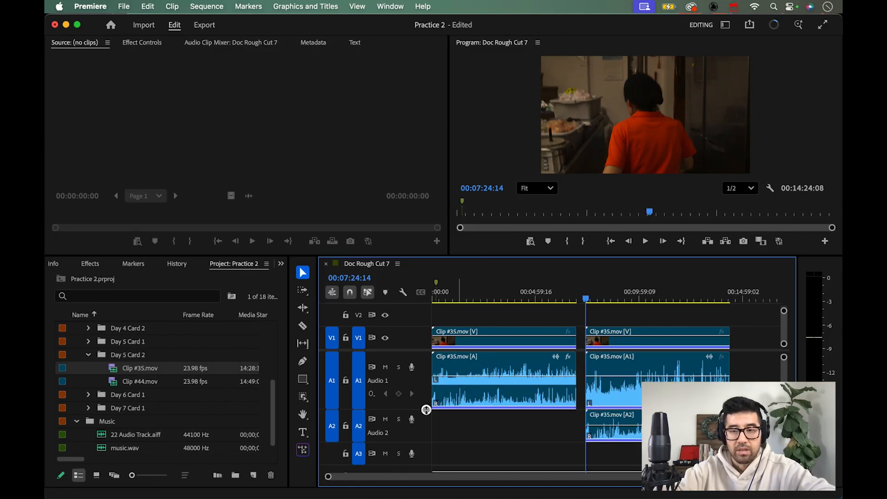
pyautogui.click(611, 339)
pyautogui.click(535, 346)
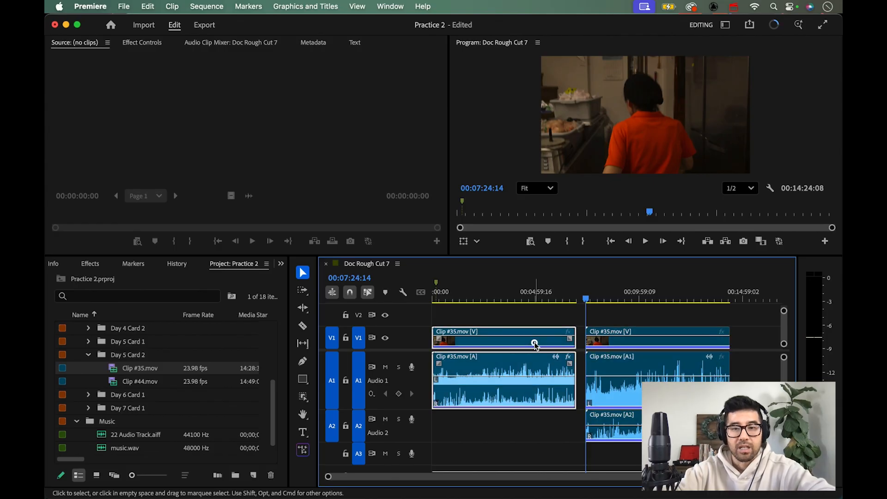
pyautogui.click(616, 404)
pyautogui.click(566, 432)
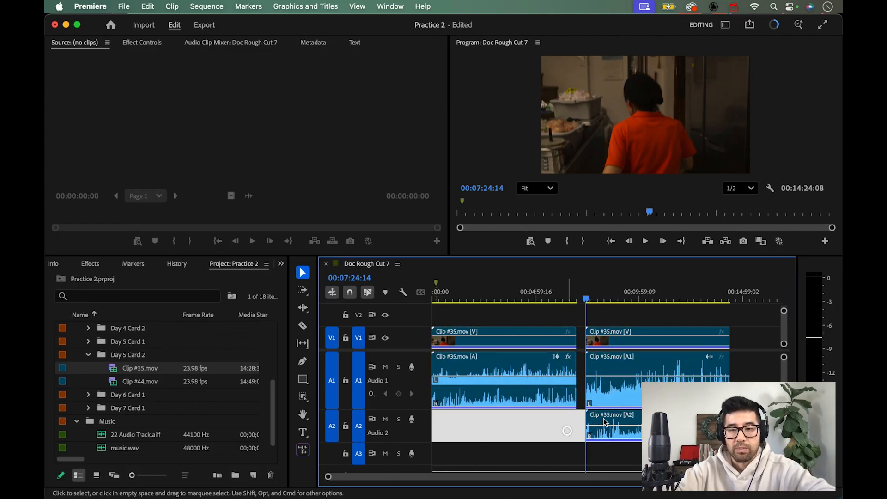
pyautogui.click(629, 400)
# Place the playhead at 00:07:53:11 within the second clip and even out the heights of the Audio 1 and Audio 2 tracks
pyautogui.click(594, 292)
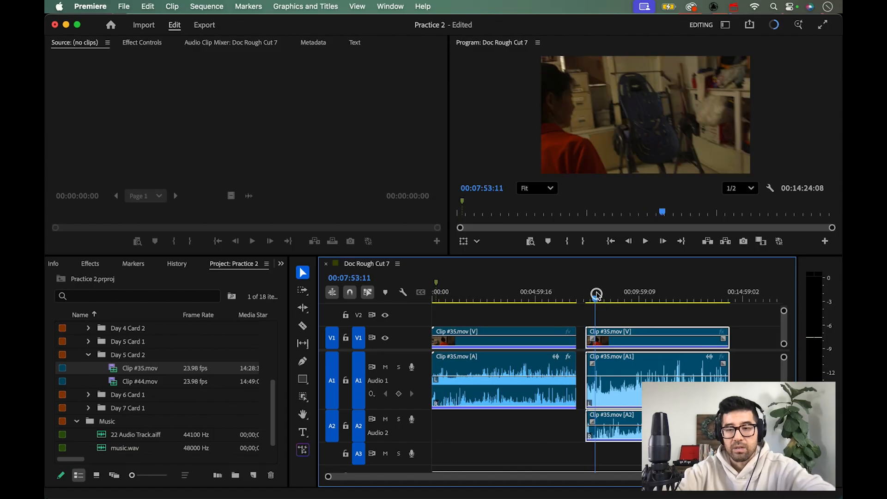
pyautogui.press('=')
pyautogui.press('=')
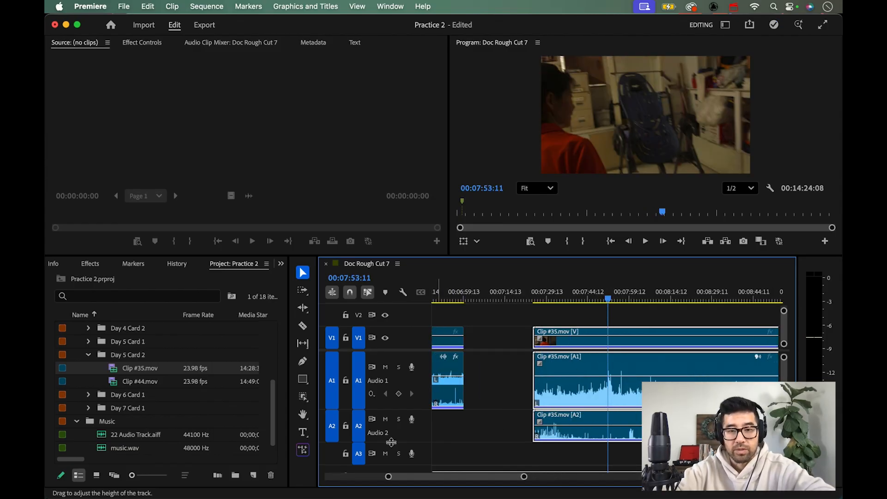
pyautogui.moveTo(409, 442); pyautogui.dragTo(409, 451)
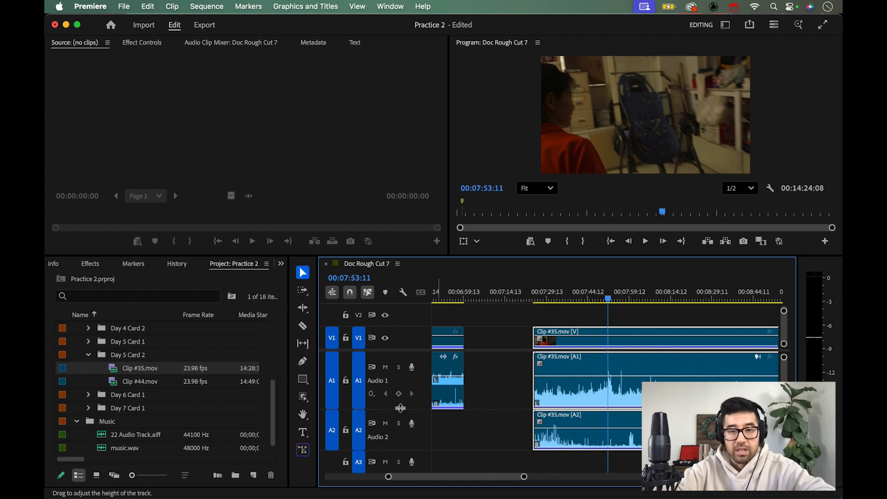
pyautogui.moveTo(409, 403); pyautogui.dragTo(409, 398)
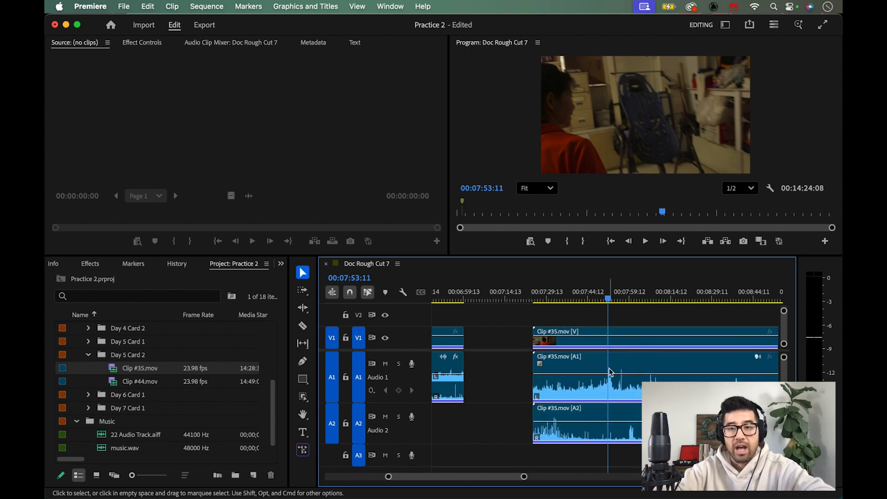
# Place the playhead at 00:07:53:04 and adjust the volume lines of the second clip's A1 and A2 audio separately
pyautogui.hscroll(2, 610, 372)
pyautogui.click(578, 300)
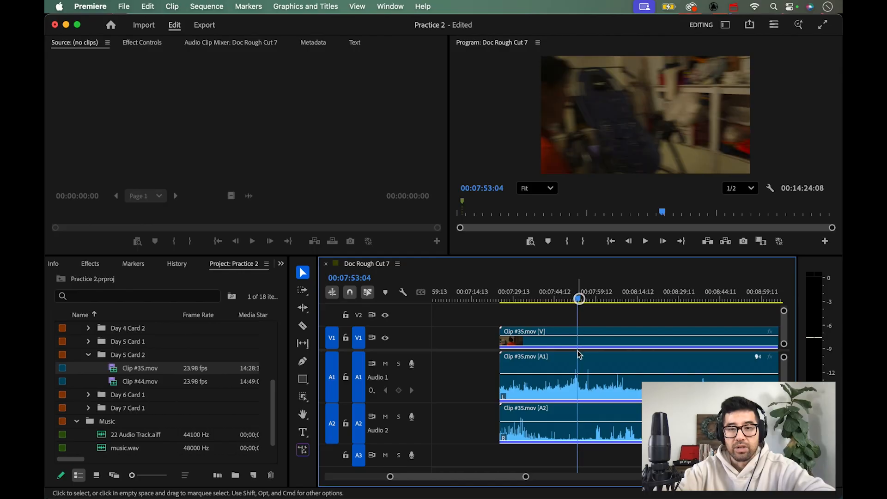
pyautogui.moveTo(579, 374); pyautogui.dragTo(579, 371)
pyautogui.moveTo(575, 421); pyautogui.dragTo(575, 423)
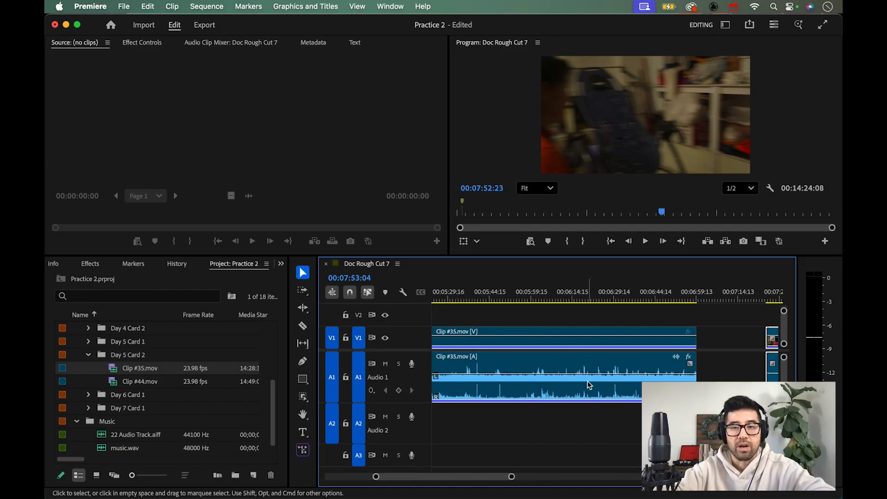
pyautogui.hscroll(10, 580, 391)
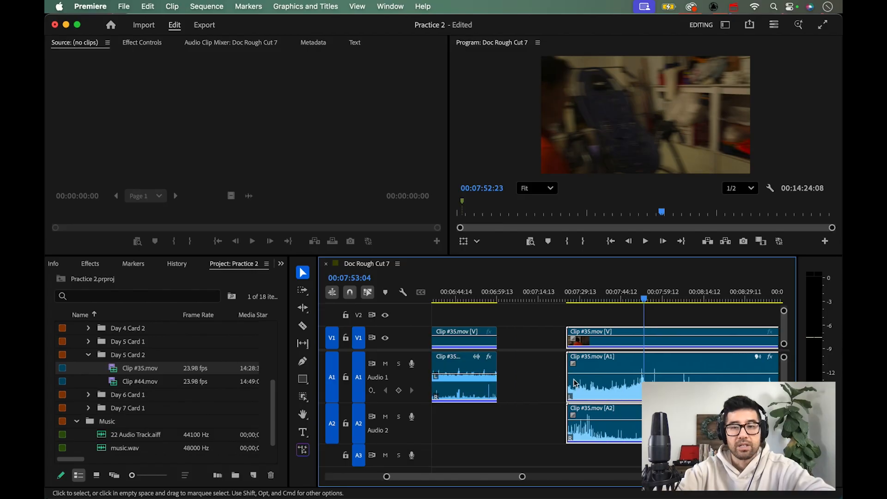
pyautogui.hscroll(3, 574, 383)
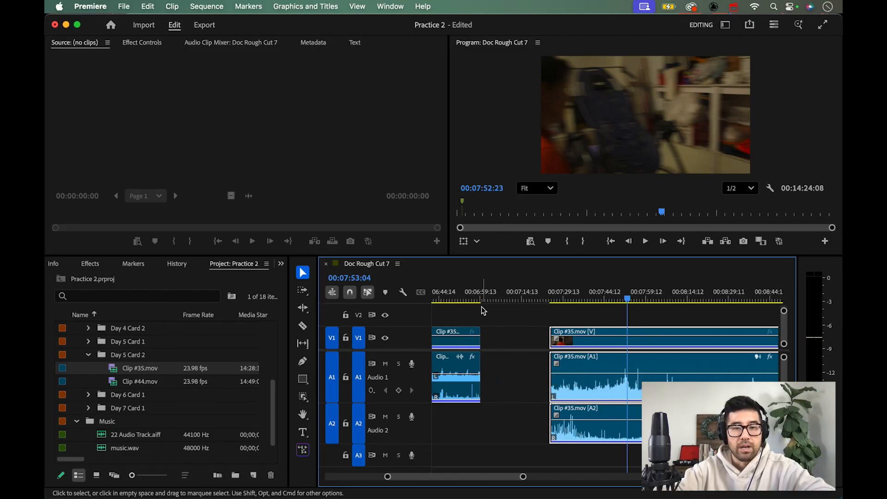
pyautogui.hscroll(-10, 501, 336)
# Select Clip #35.mov and Clip #44.mov together in the Day 5 Card 2 bin and look at their Modify options
pyautogui.click(132, 380)
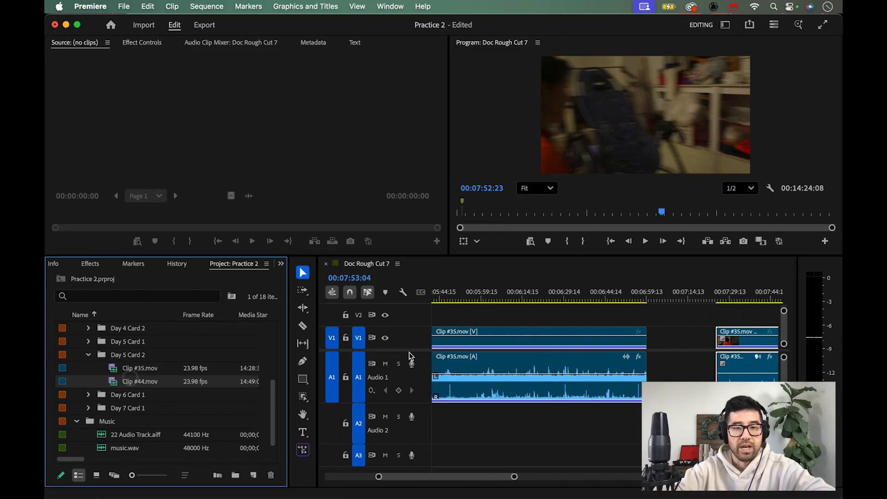
pyautogui.click(148, 368)
pyautogui.keyDown('shift'); pyautogui.click(143, 381); pyautogui.keyUp('shift')
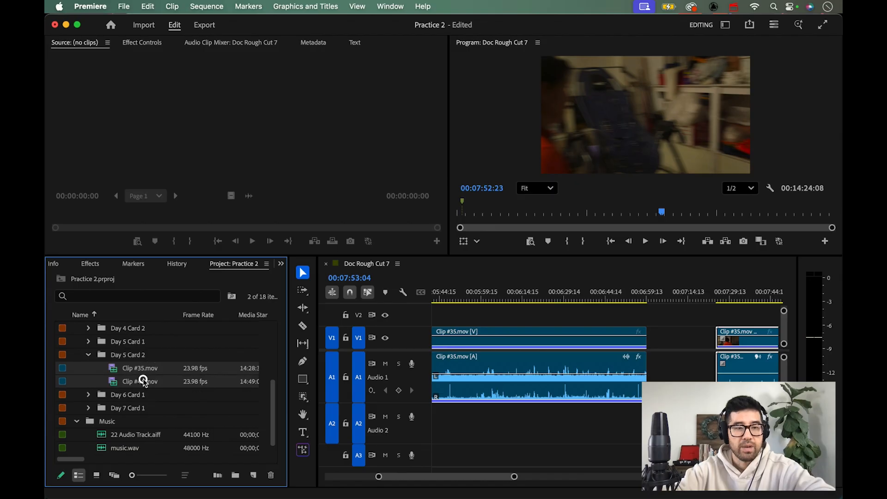
pyautogui.rightClick(142, 382)
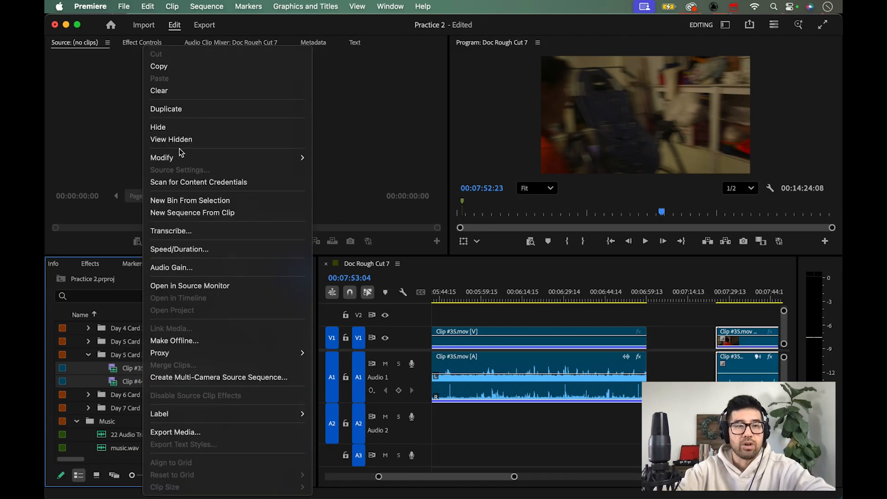
pyautogui.moveTo(184, 158)
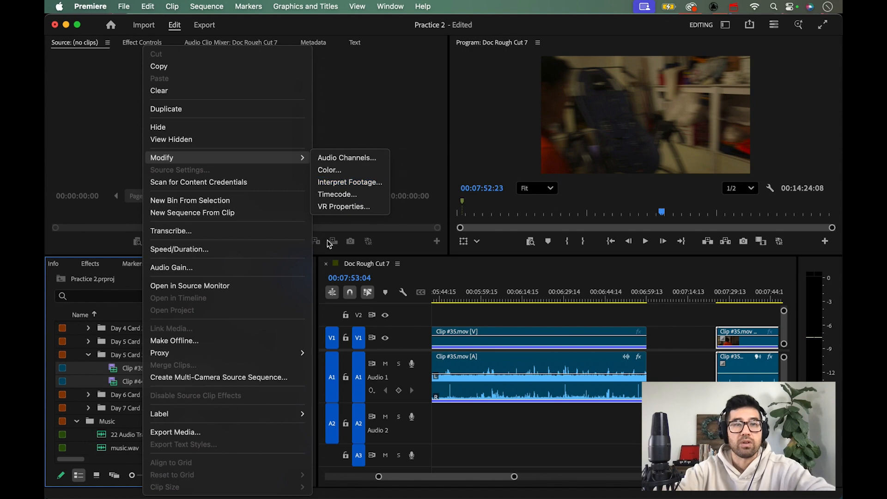
pyautogui.click(467, 314)
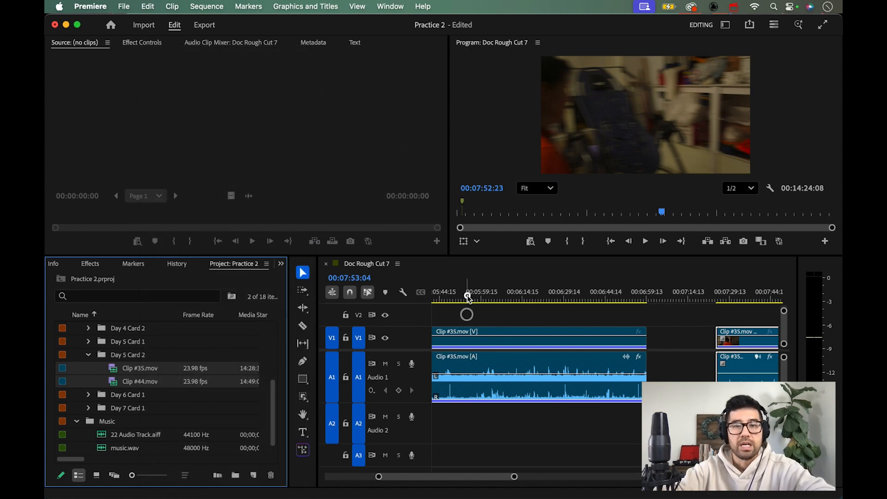
# Review the audio channel mapping of the first Clip #35.mov in the sequence, and place the playhead at 00:06:09:11
pyautogui.click(468, 297)
pyautogui.click(472, 343)
pyautogui.rightClick(472, 345)
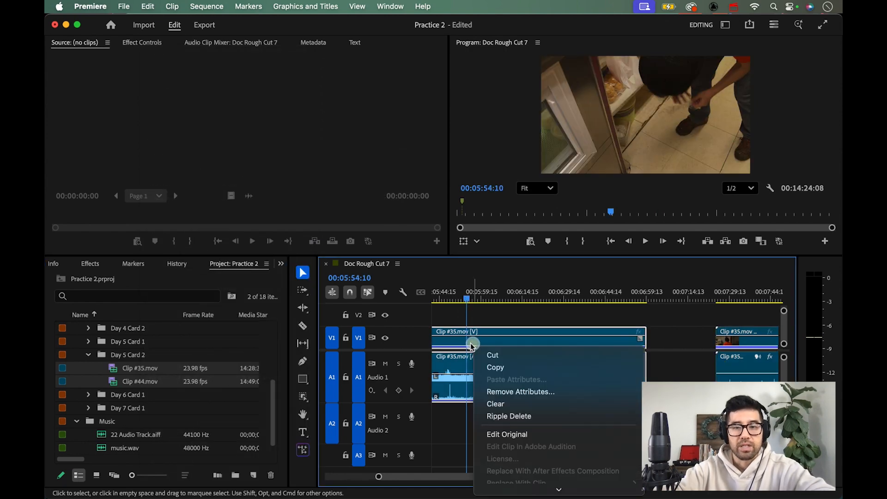
pyautogui.scroll(-10, 513, 386)
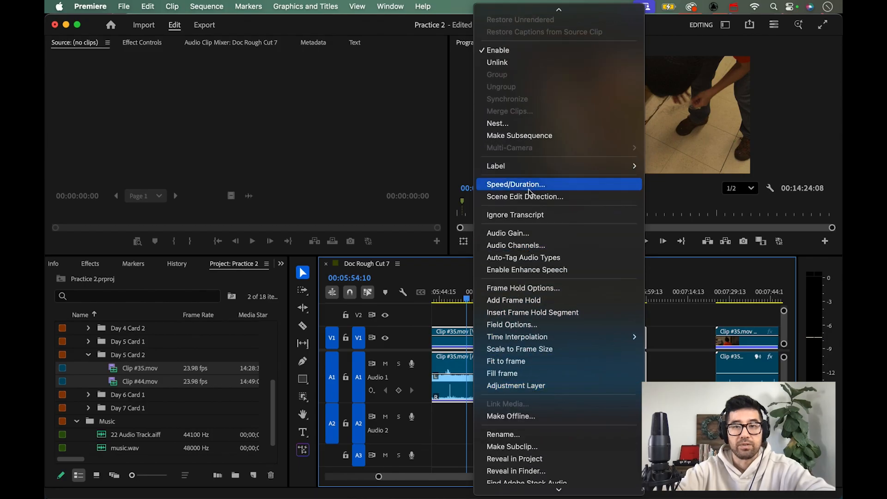
pyautogui.click(440, 329)
pyautogui.rightClick(462, 332)
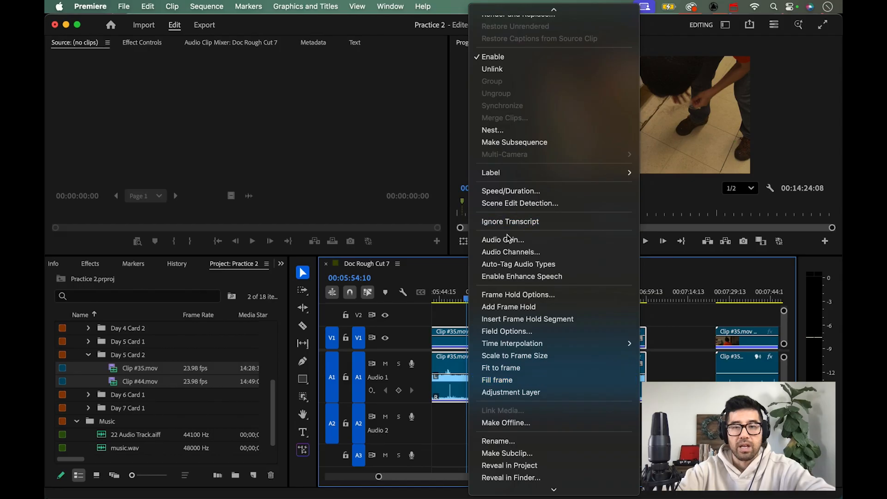
pyautogui.click(510, 251)
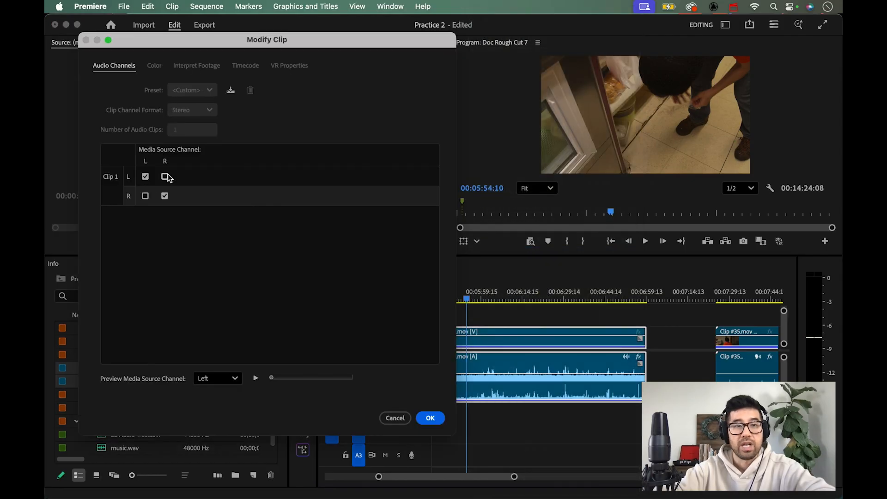
pyautogui.click(427, 420)
pyautogui.click(519, 298)
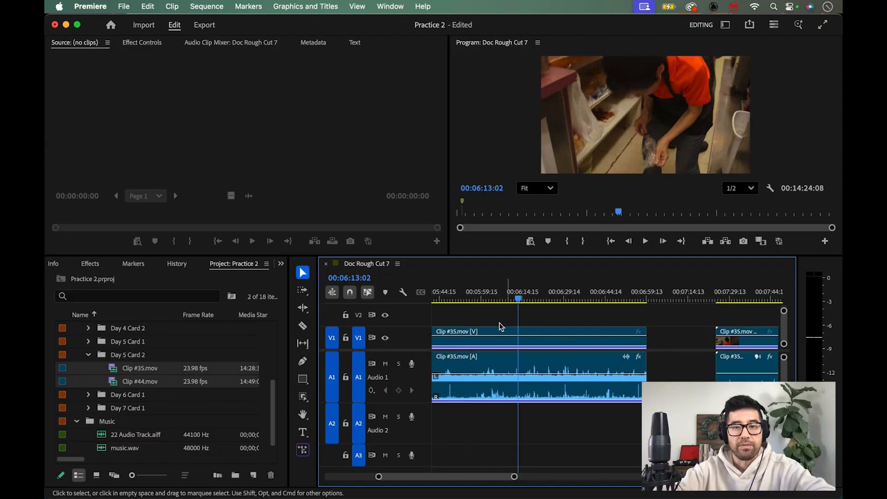
pyautogui.click(508, 298)
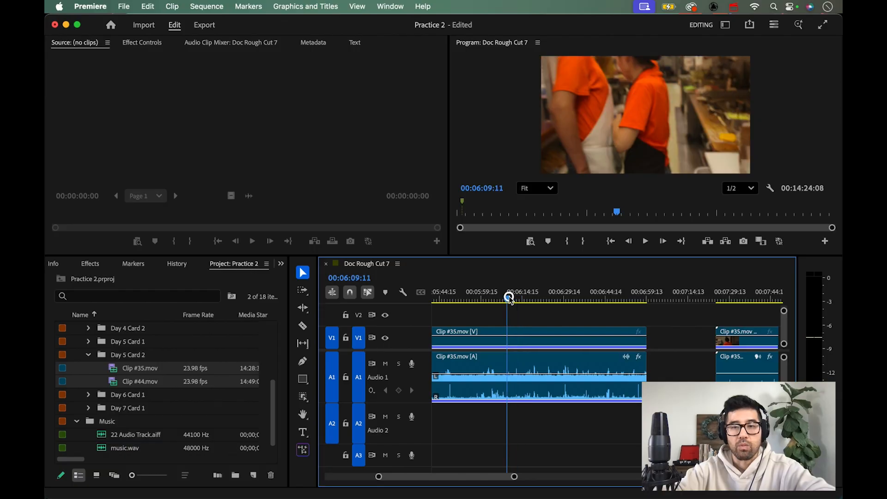